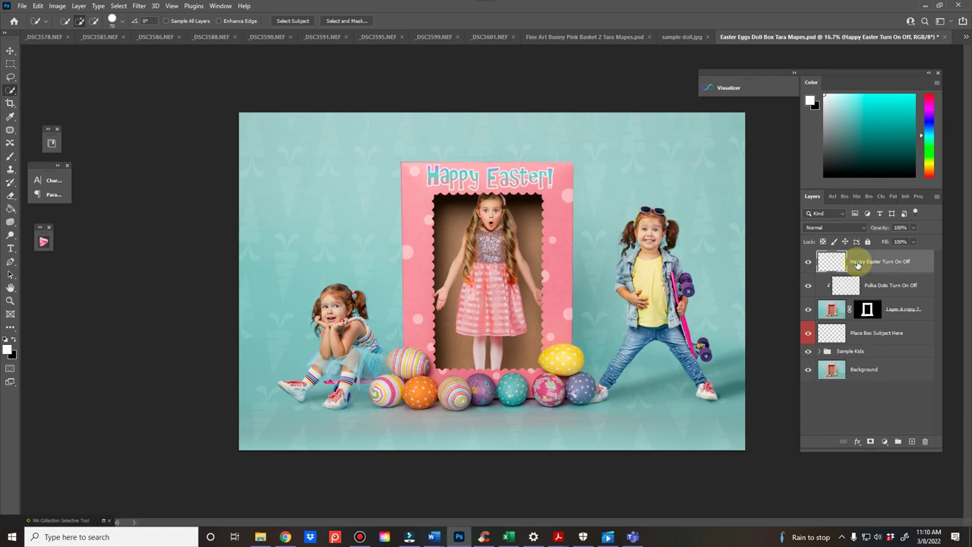
# - Show the Happy Easter Turn On Off layer again, trialling a Free Transform move and cancelling it
pyautogui.click(808, 262)
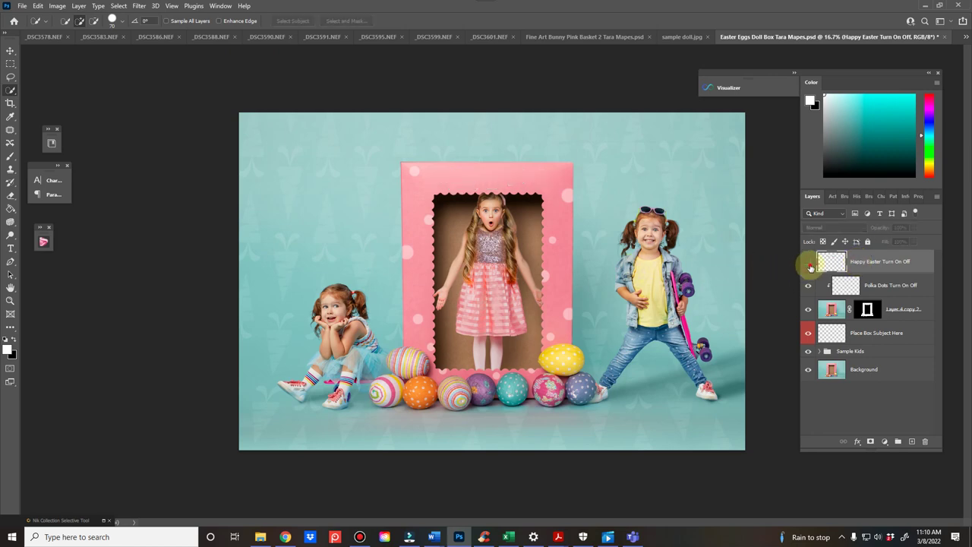
pyautogui.click(808, 261)
pyautogui.hotkey('ctrl', 't')
pyautogui.moveTo(535, 193)
pyautogui.mouseDown()
pyautogui.moveTo(425, 199)
pyautogui.moveTo(494, 175)
pyautogui.mouseUp()
pyautogui.click(485, 21)
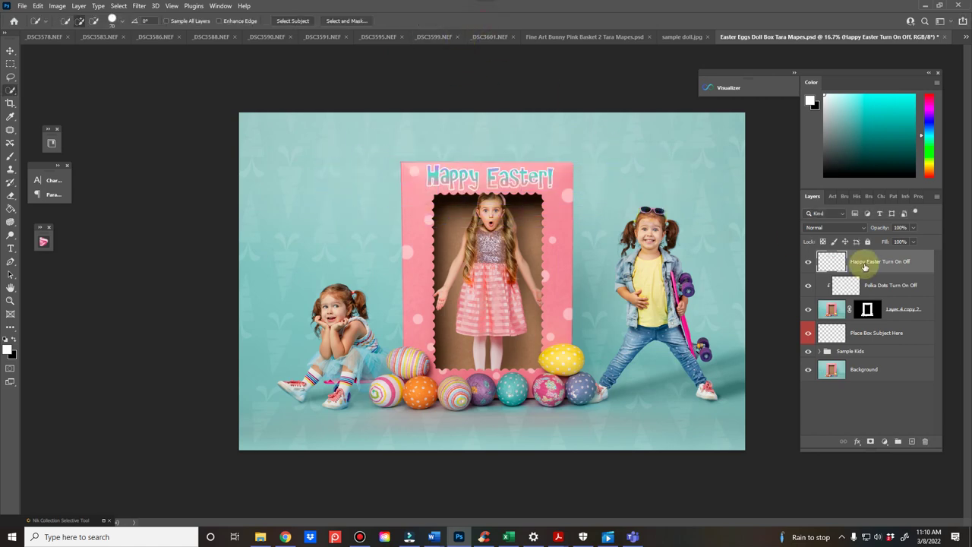
# - Toggle the Polka Dots and Layer 4 copy 2 layers off and on to compare, leaving both visible
pyautogui.click(809, 289)
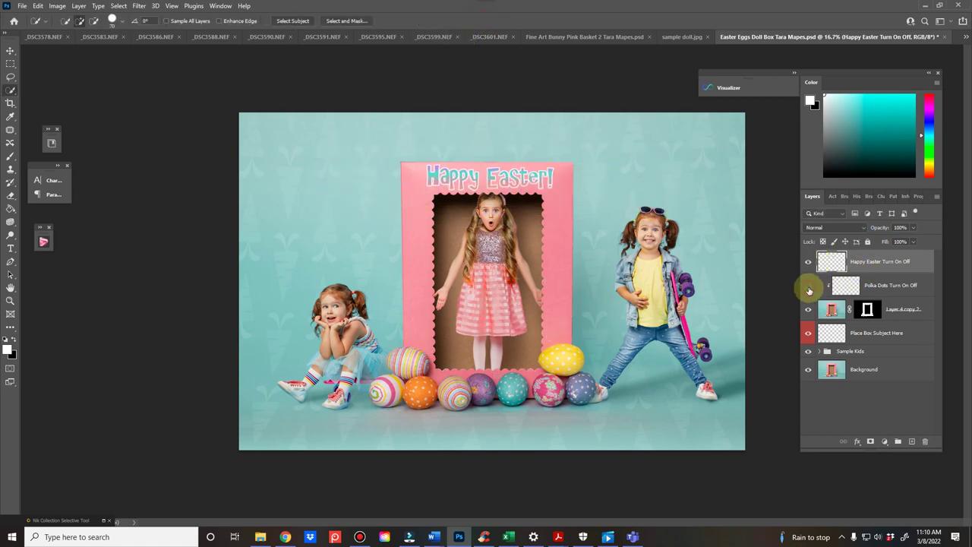
pyautogui.click(808, 288)
pyautogui.click(809, 289)
pyautogui.click(808, 288)
pyautogui.click(810, 310)
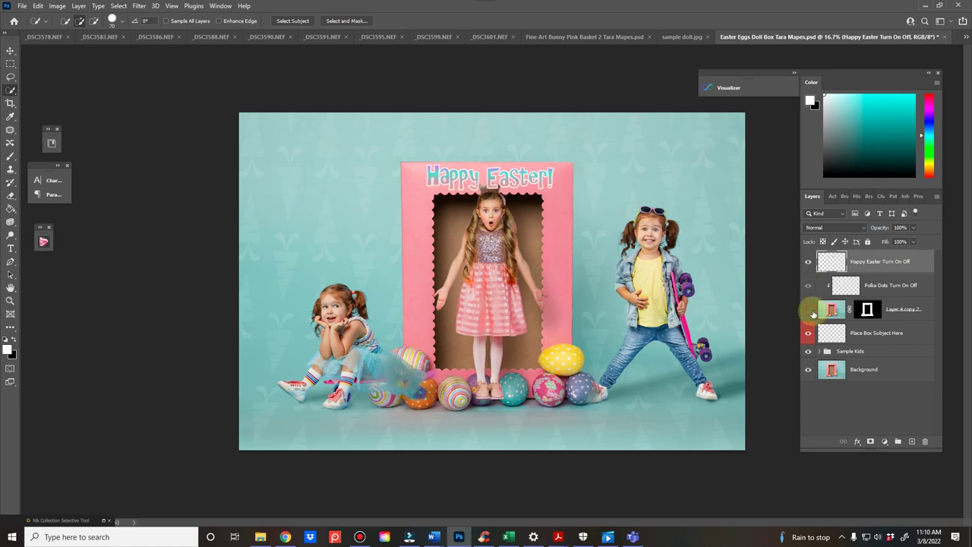
pyautogui.click(810, 309)
pyautogui.click(809, 310)
pyautogui.click(809, 309)
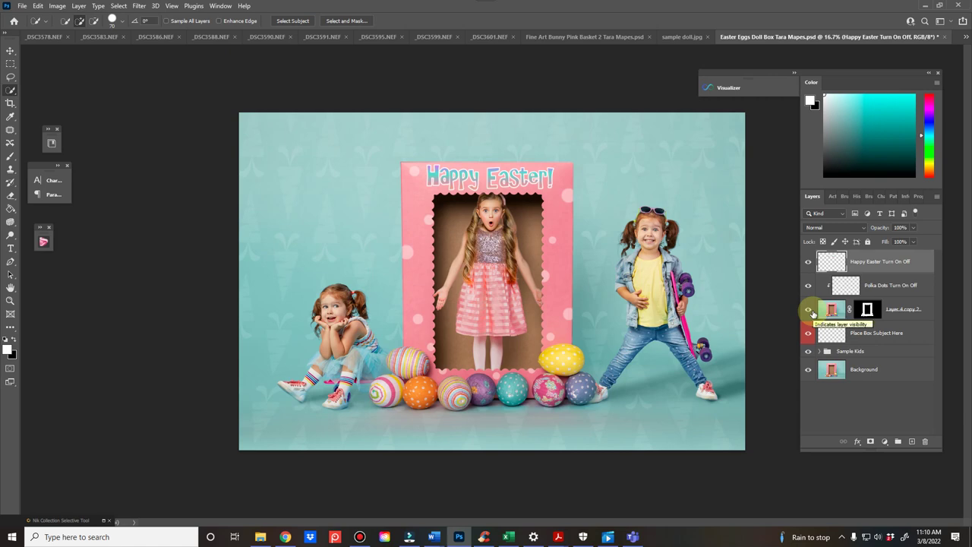
pyautogui.click(809, 310)
pyautogui.click(809, 310)
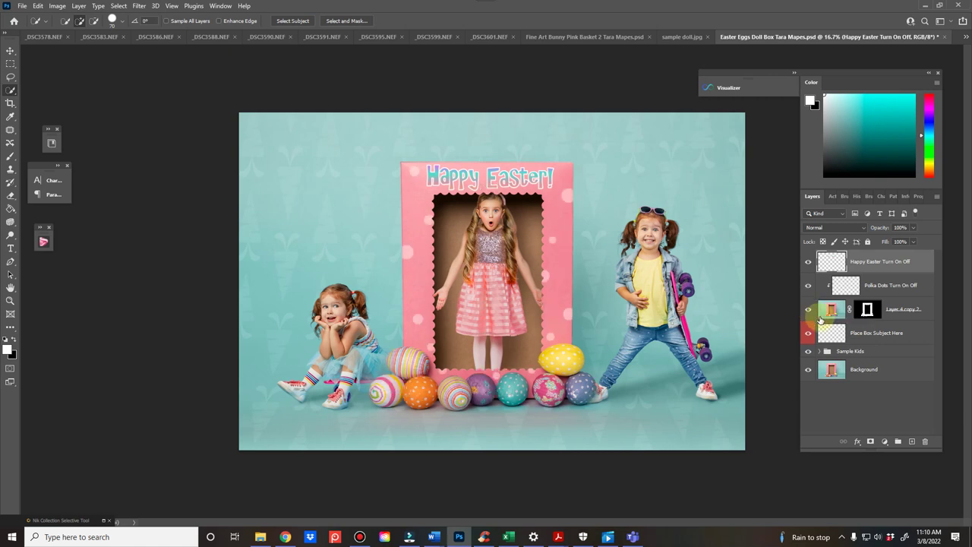
pyautogui.click(808, 334)
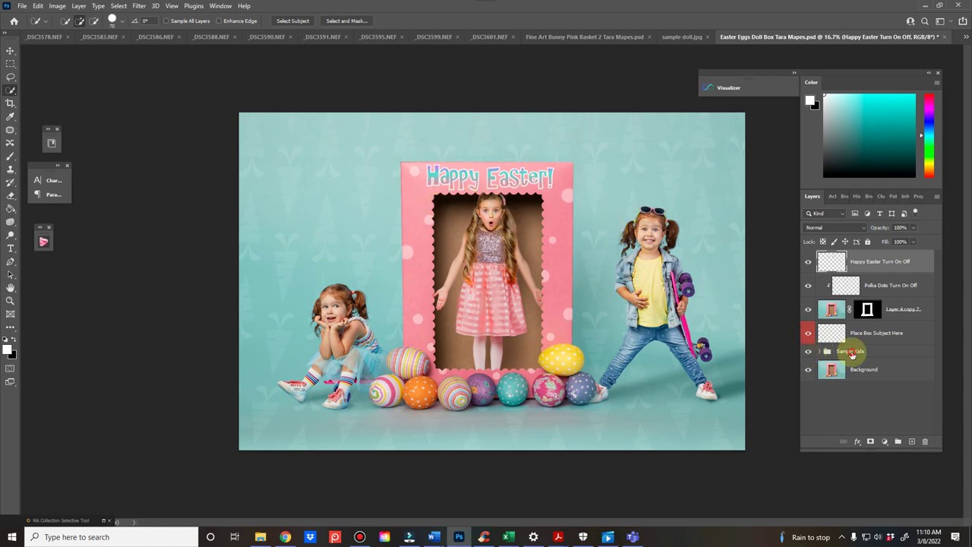
# - Expand the Sample Kids group and trial-move Group 2's kids with Free Transform, then cancel
pyautogui.click(821, 350)
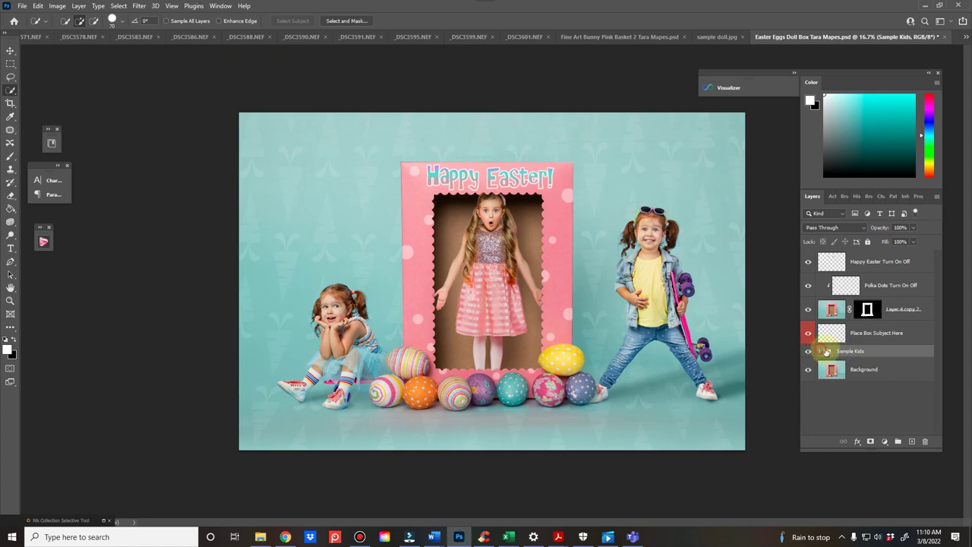
pyautogui.click(826, 351)
pyautogui.click(820, 387)
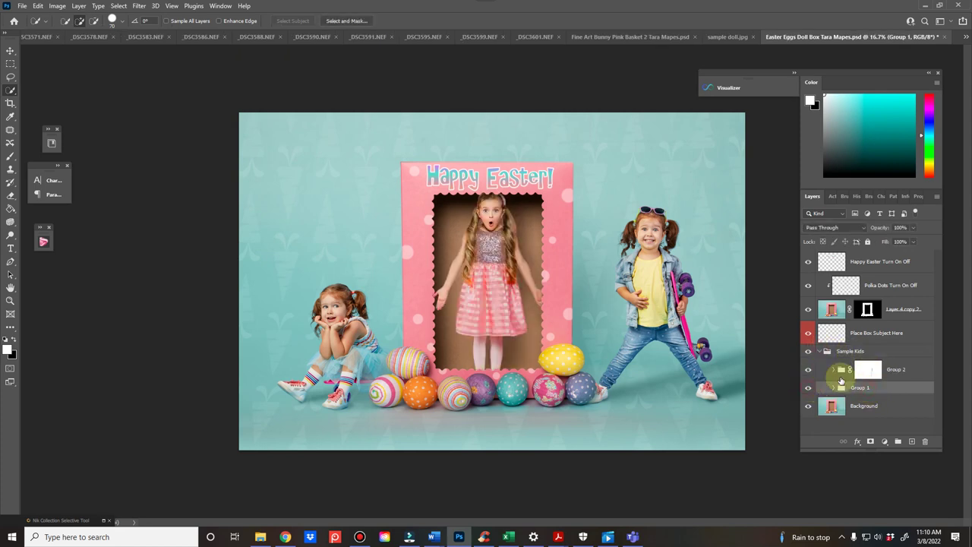
pyautogui.click(867, 369)
pyautogui.hotkey('ctrl', 't')
pyautogui.moveTo(564, 353); pyautogui.dragTo(537, 343)
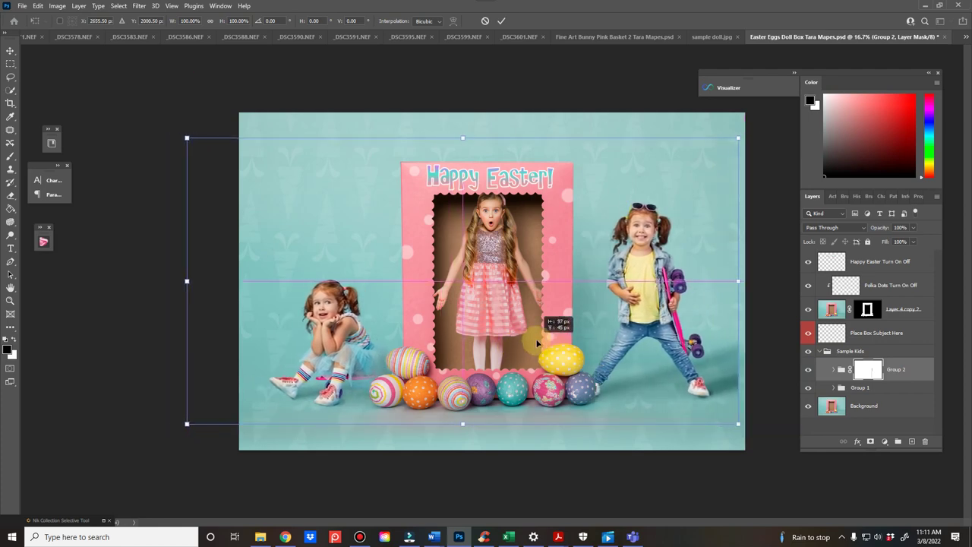
pyautogui.click(485, 20)
pyautogui.press('w')
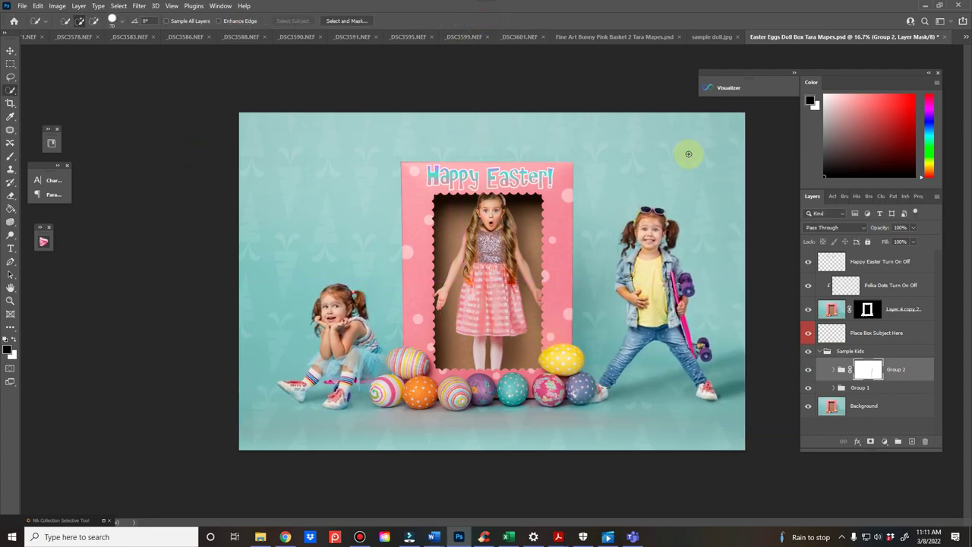
# - Toggle Group 1's girl off and on, then bring up the sample doll.jpg document
pyautogui.click(856, 388)
pyautogui.click(808, 387)
pyautogui.click(807, 388)
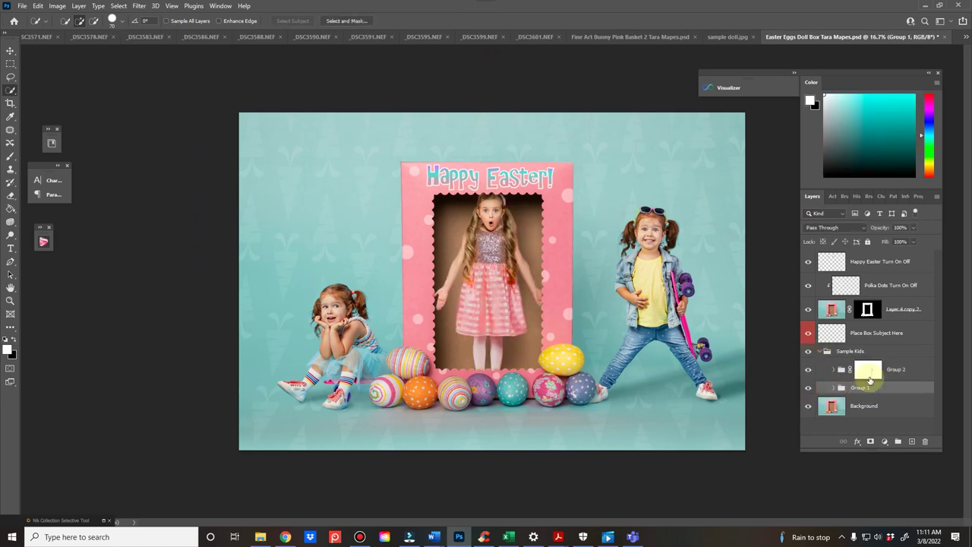
pyautogui.click(731, 36)
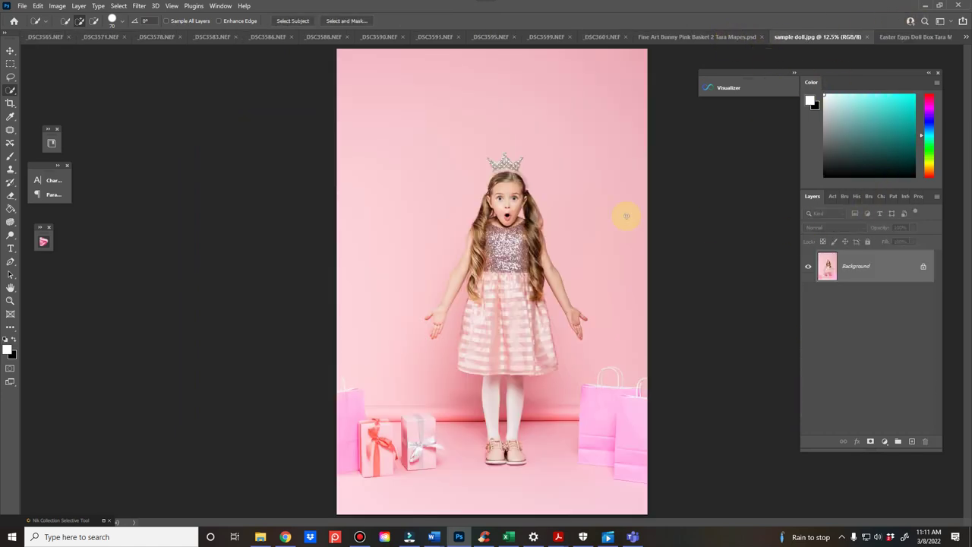
# - Select the girl with Select Subject and open Select and Mask, outputting to New Layer with Layer Mask
pyautogui.click(287, 22)
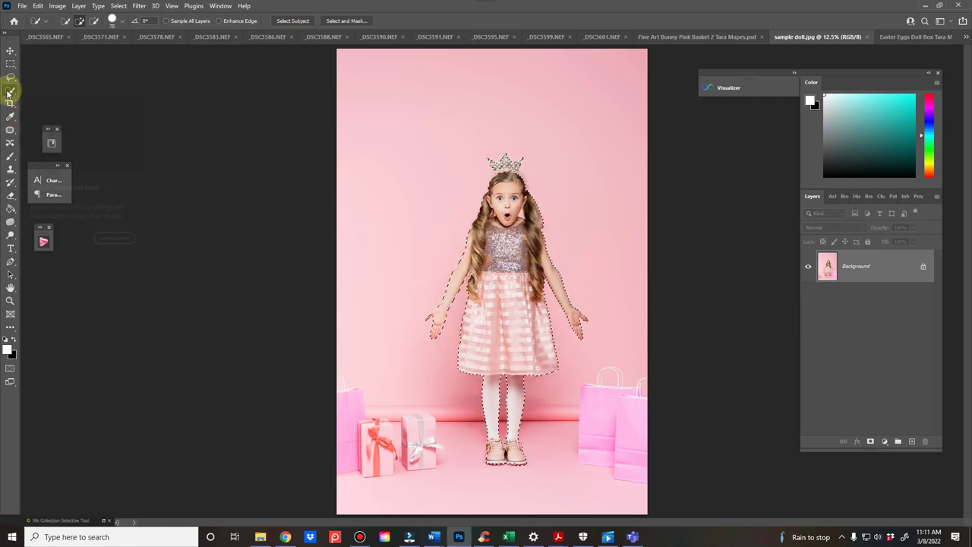
pyautogui.click(346, 20)
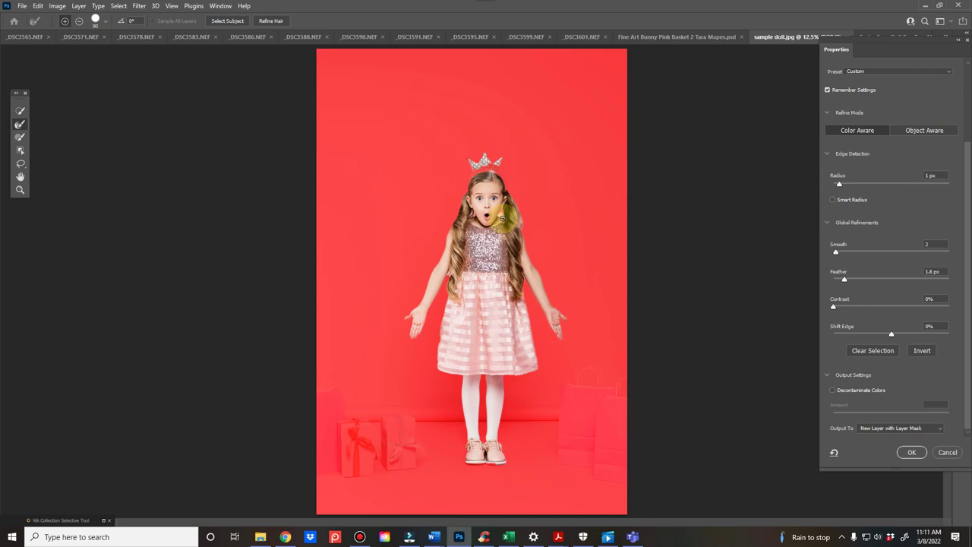
# - Brush-refine the selection edges around the girl's hair, both hands and shoes, then accept with OK
pyautogui.moveTo(502, 220); pyautogui.dragTo(470, 216)
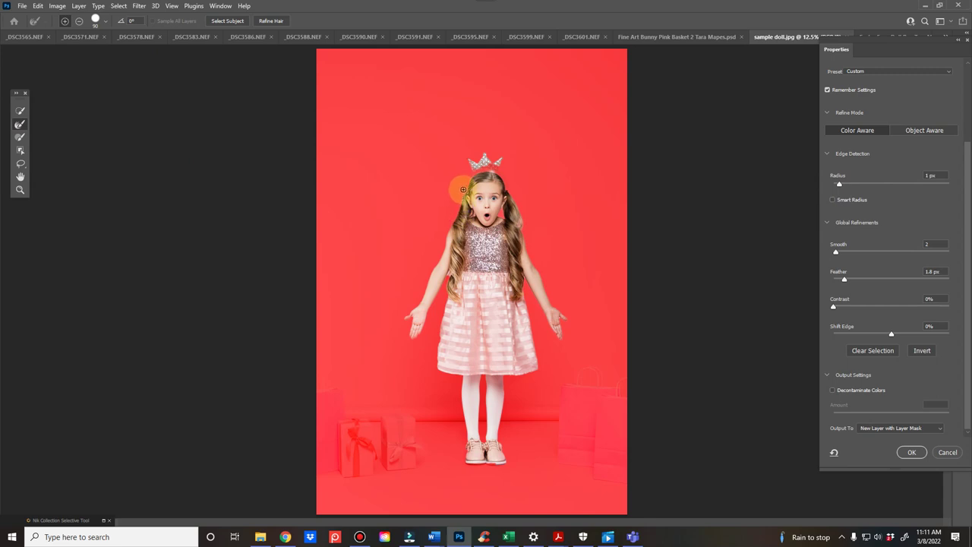
pyautogui.moveTo(560, 306); pyautogui.dragTo(563, 322)
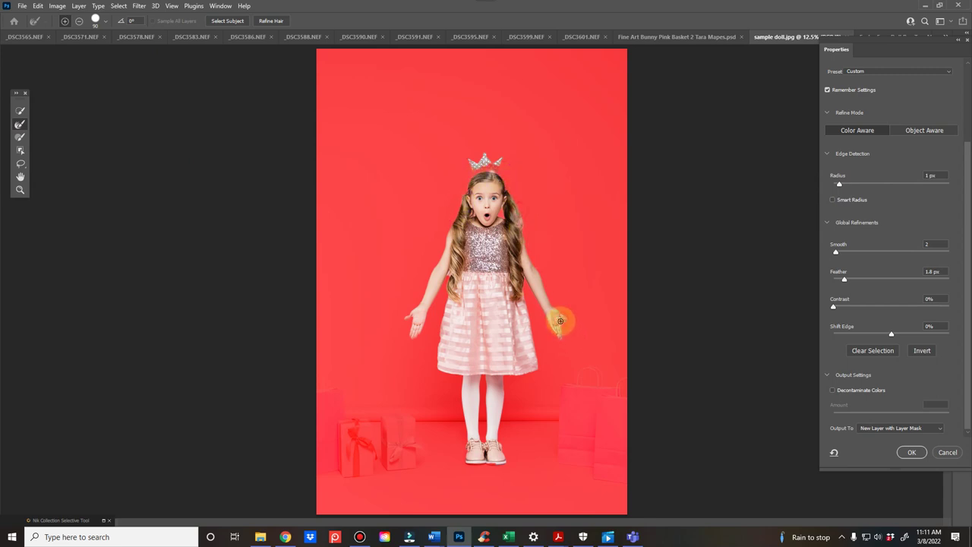
pyautogui.click(409, 324)
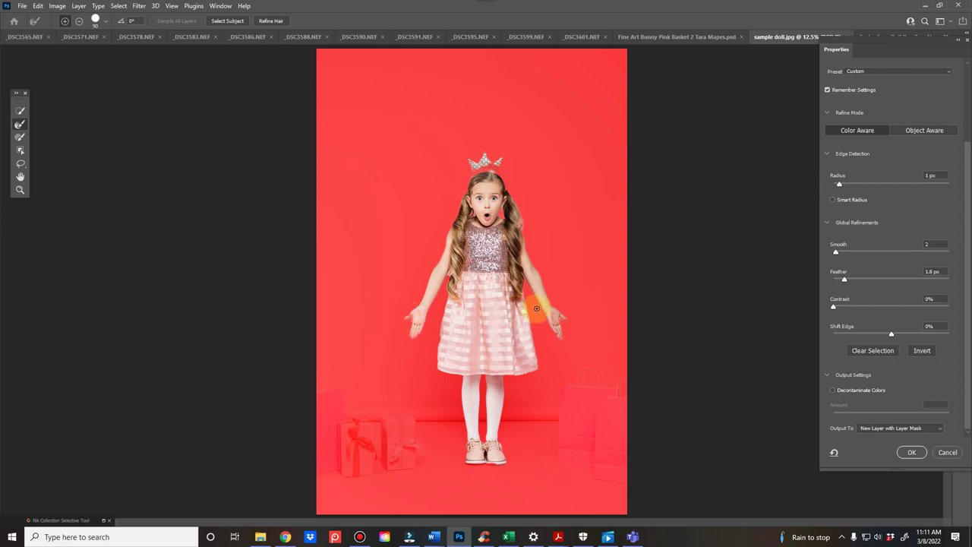
pyautogui.moveTo(467, 456); pyautogui.dragTo(504, 464)
pyautogui.moveTo(548, 205); pyautogui.dragTo(520, 227)
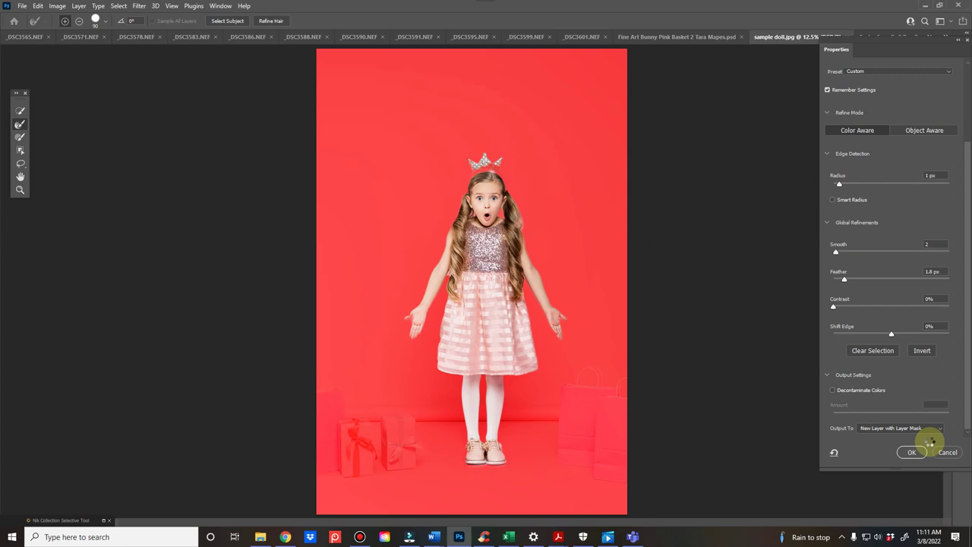
pyautogui.click(20, 111)
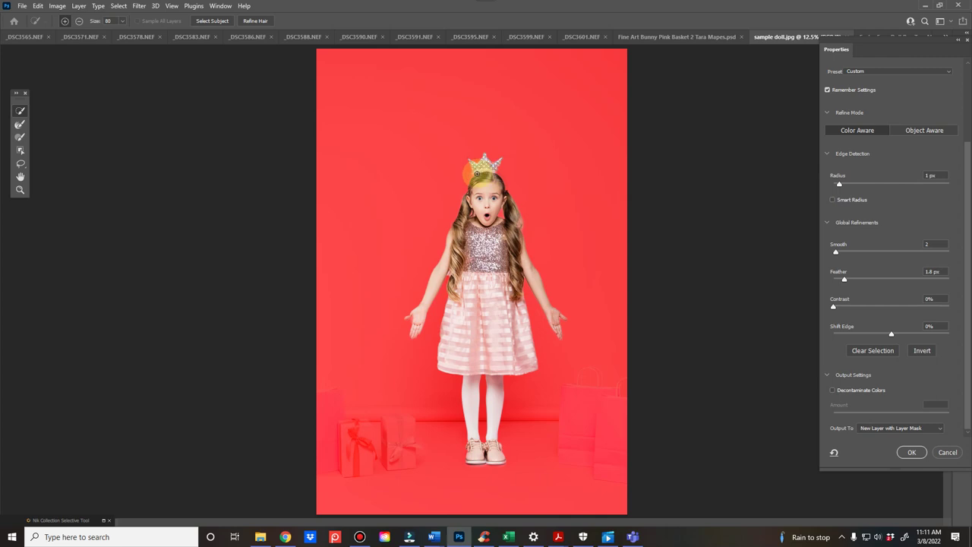
pyautogui.click(911, 452)
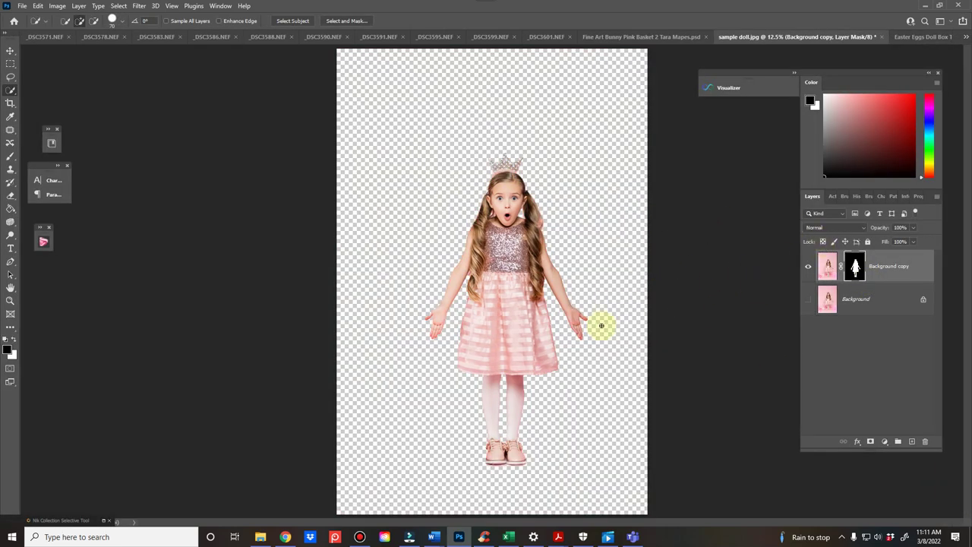
# - Duplicate the Background copy layer into Easter Eggs Doll Box Tara Mapes.psd and bring that document up
pyautogui.rightClick(853, 265)
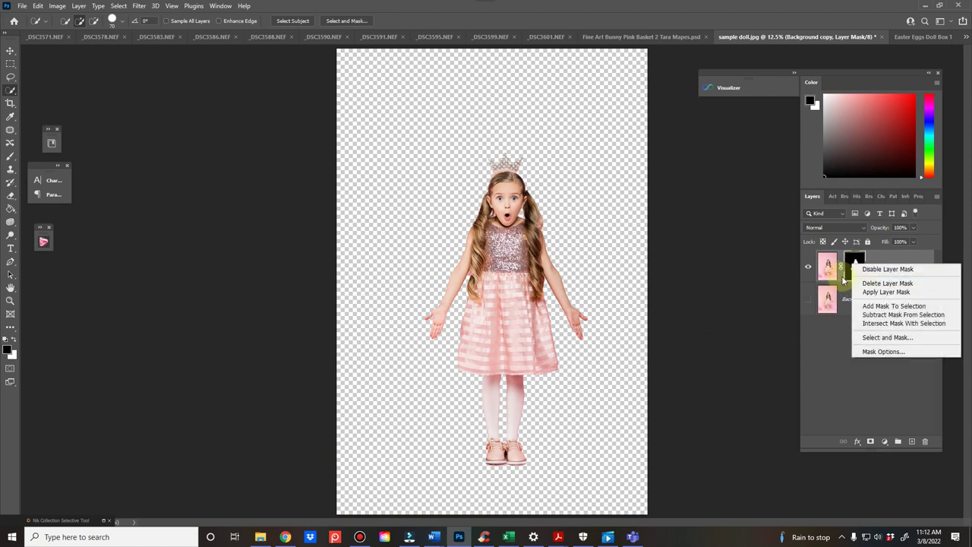
pyautogui.click(893, 264)
pyautogui.rightClick(894, 265)
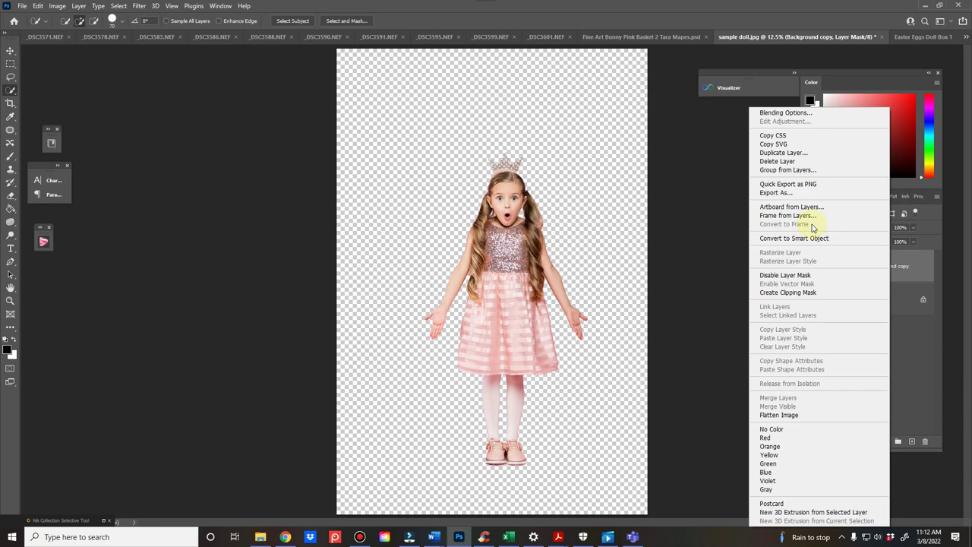
pyautogui.click(786, 154)
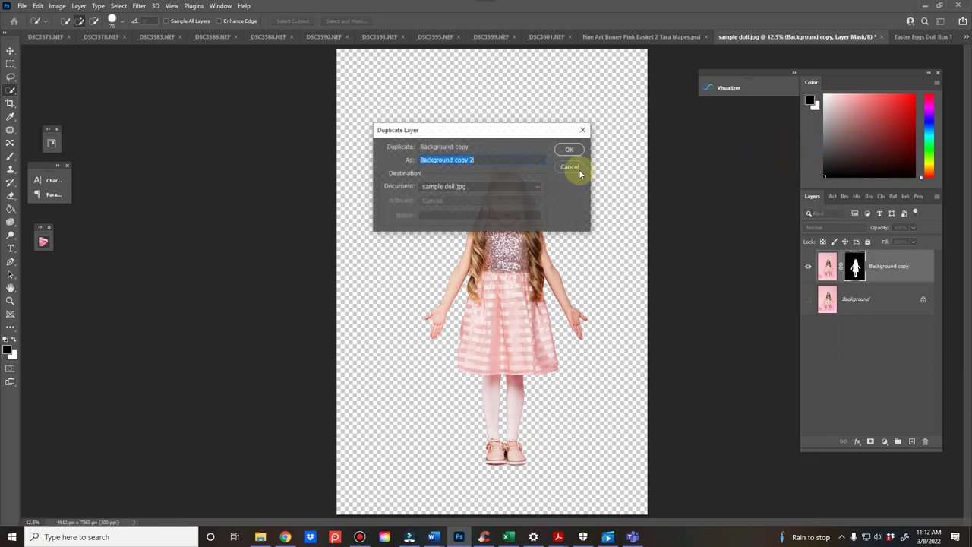
pyautogui.click(497, 187)
pyautogui.click(457, 506)
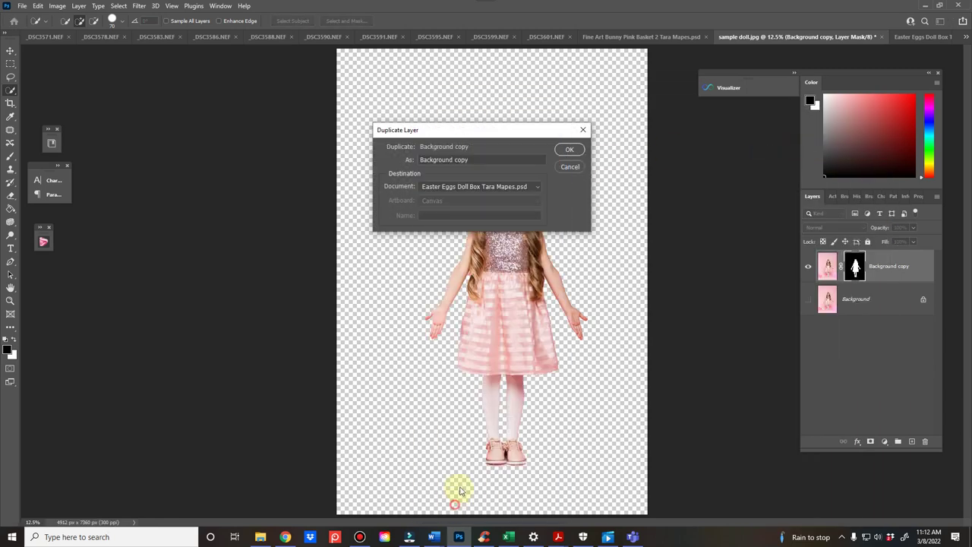
pyautogui.click(568, 149)
pyautogui.click(925, 38)
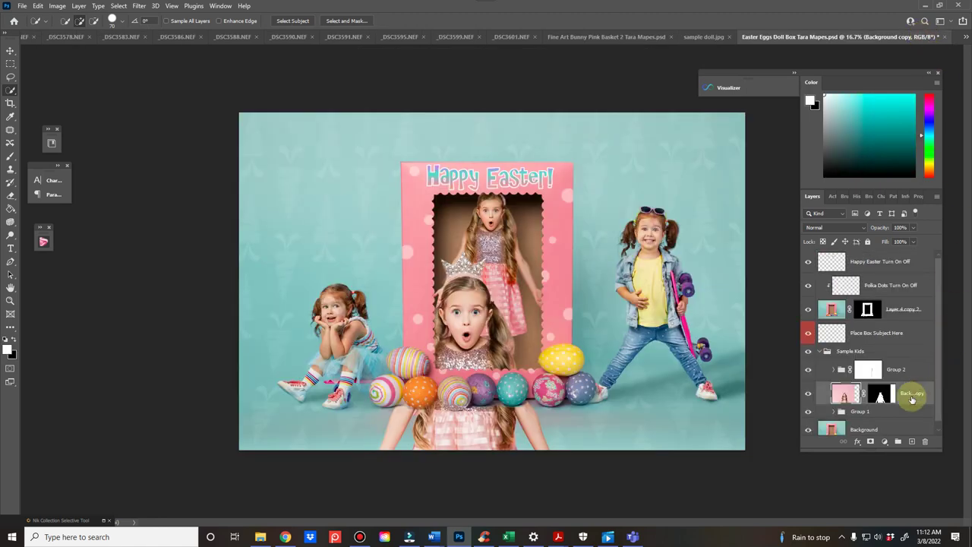
# - Move Background copy above Place Box Subject Here and scale the girl to about 53.58% inside the box window
pyautogui.moveTo(910, 392); pyautogui.dragTo(888, 348)
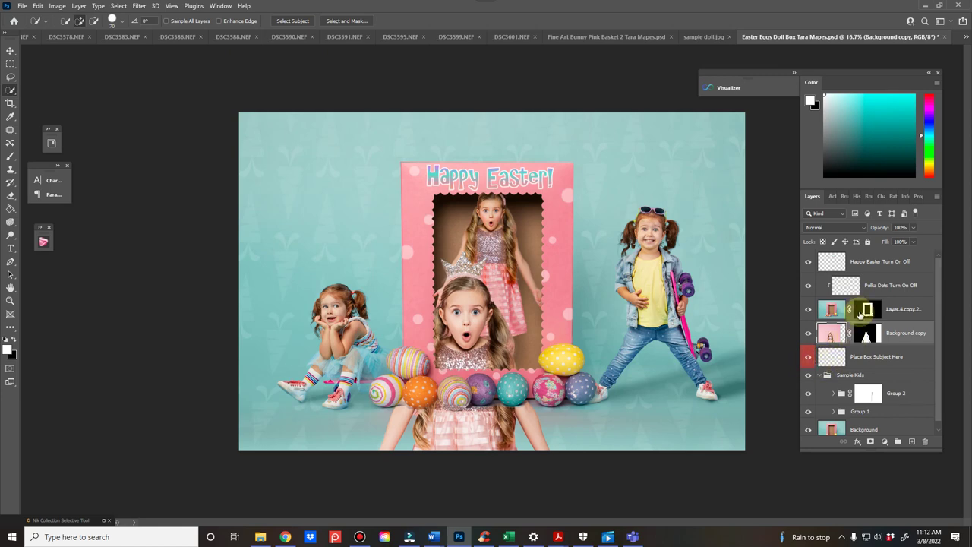
pyautogui.click(809, 358)
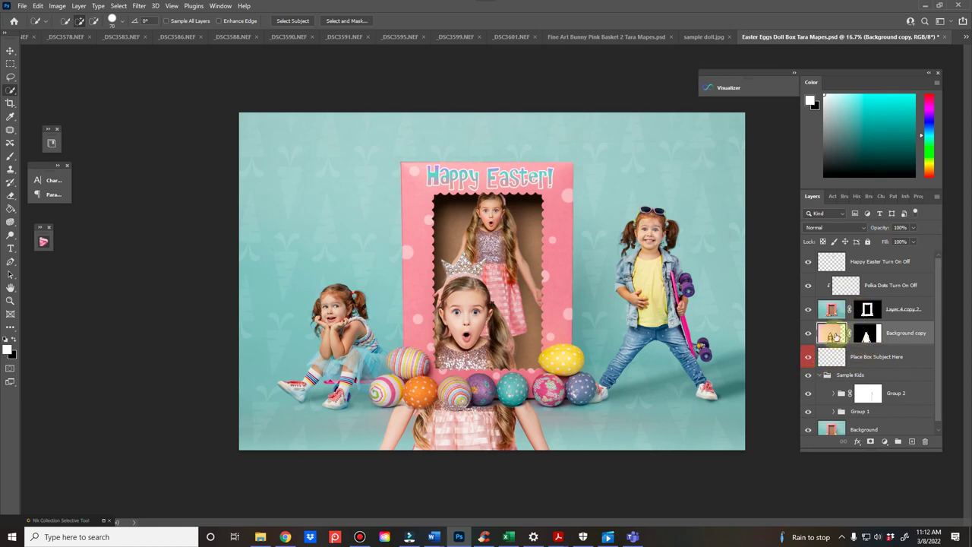
pyautogui.click(864, 310)
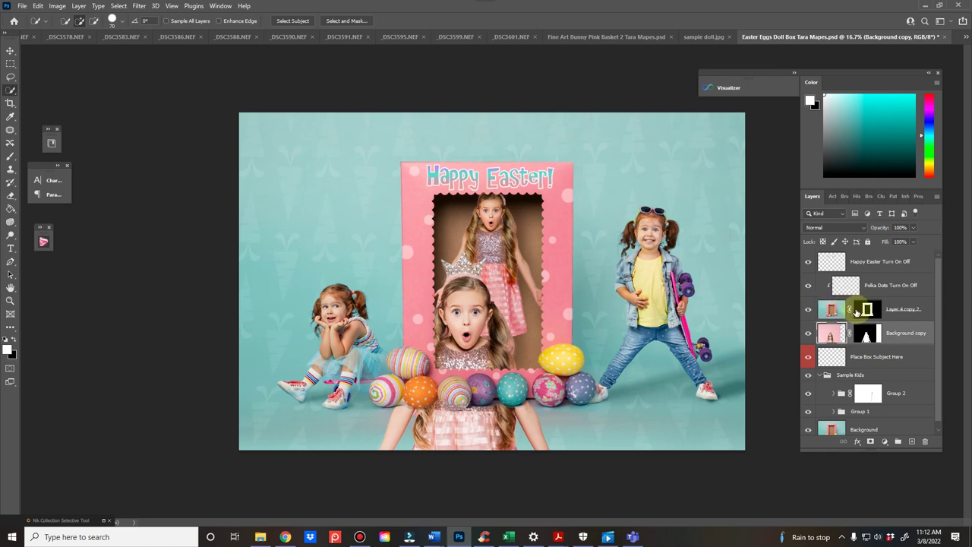
pyautogui.hotkey('ctrl', 't')
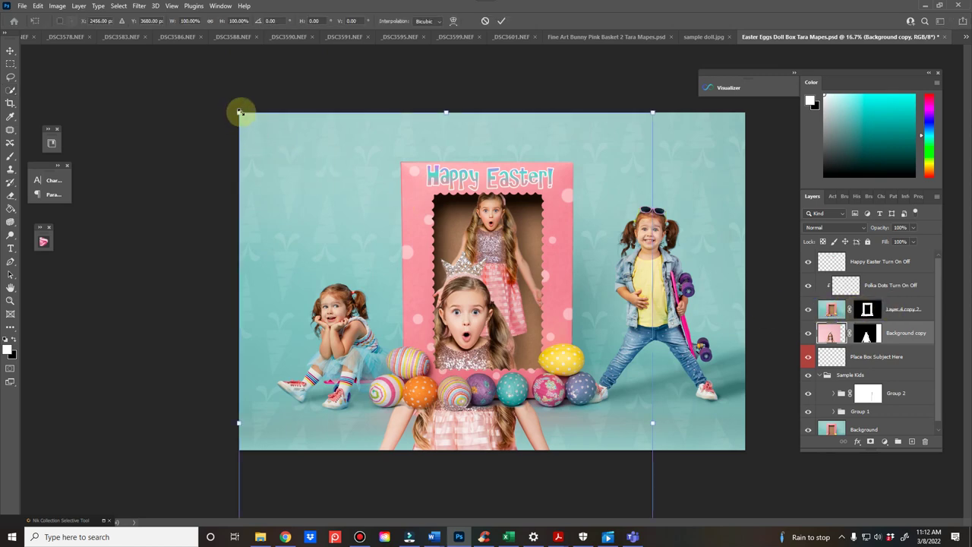
pyautogui.moveTo(239, 112); pyautogui.dragTo(458, 110)
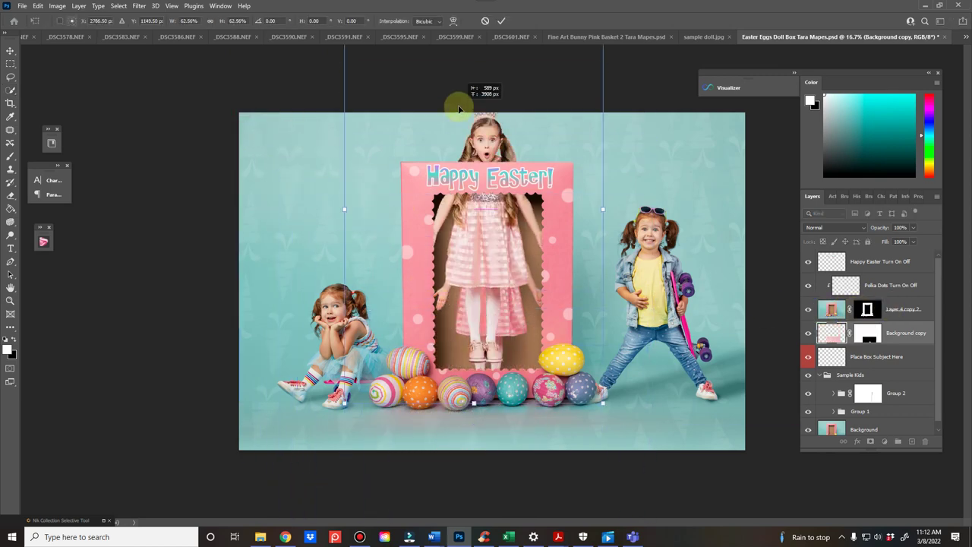
pyautogui.moveTo(602, 402); pyautogui.dragTo(558, 345)
pyautogui.moveTo(521, 264); pyautogui.dragTo(538, 345)
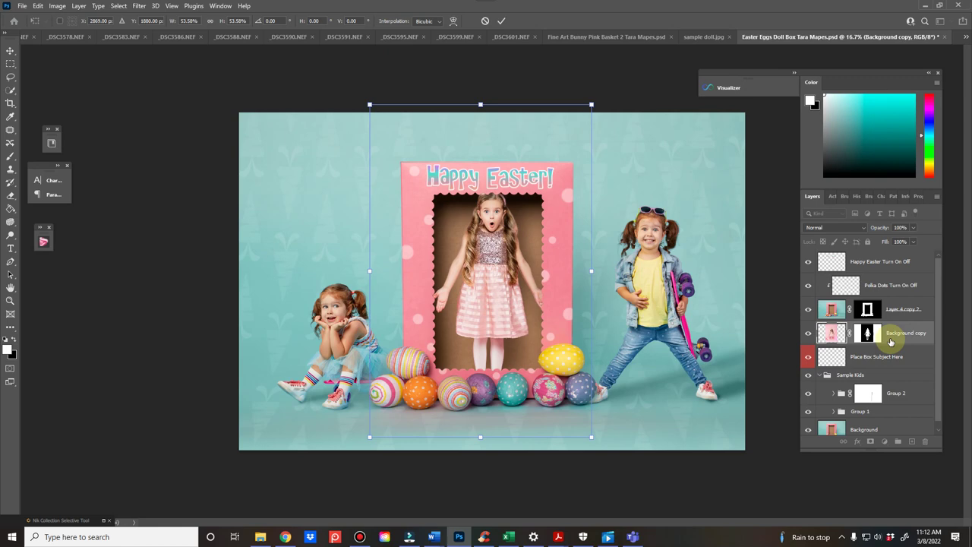
# - Commit the resize, check Group 2's visibility, and hide the Group 1 sample kids
pyautogui.click(501, 21)
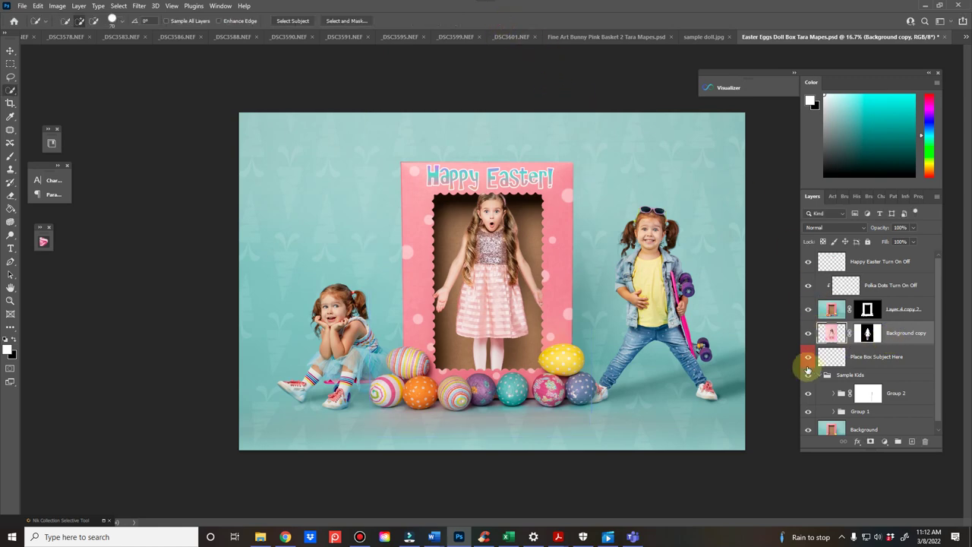
pyautogui.click(808, 393)
pyautogui.click(807, 393)
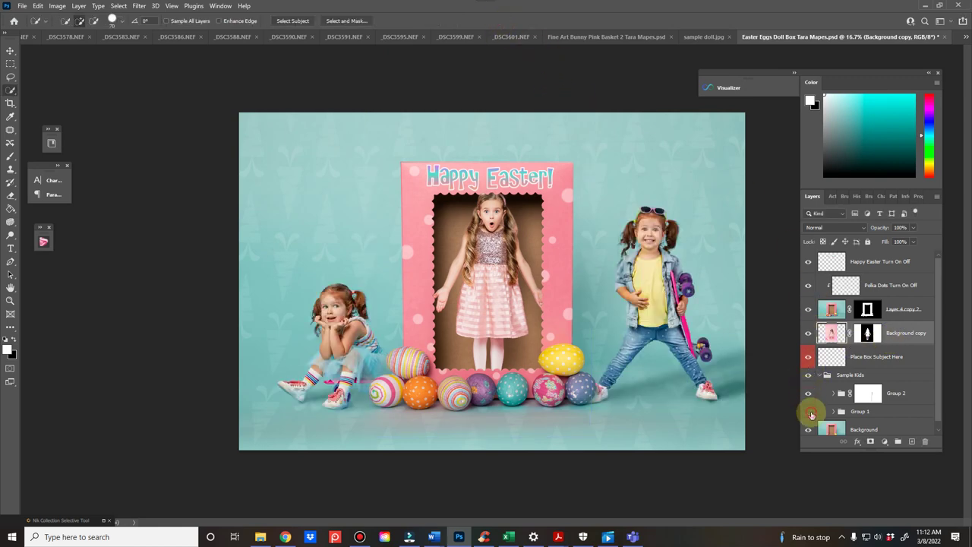
pyautogui.click(808, 410)
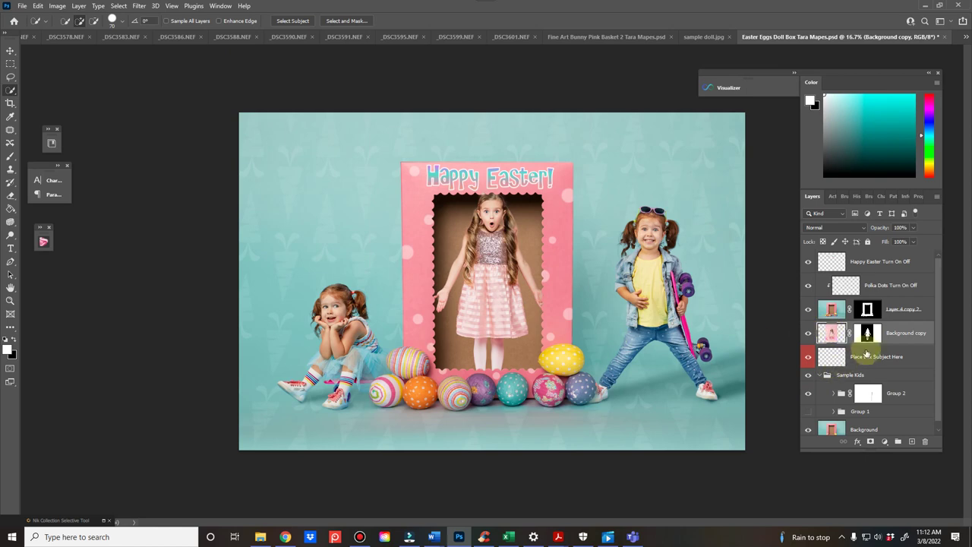
# - Nudge the girl's Background copy layer within the box window and commit the transform
pyautogui.click(900, 332)
pyautogui.hotkey('ctrl', 't')
pyautogui.moveTo(506, 319)
pyautogui.mouseDown()
pyautogui.moveTo(408, 333)
pyautogui.moveTo(495, 353)
pyautogui.moveTo(452, 338)
pyautogui.moveTo(517, 331)
pyautogui.moveTo(512, 298)
pyautogui.moveTo(519, 332)
pyautogui.moveTo(507, 310)
pyautogui.moveTo(535, 306)
pyautogui.moveTo(471, 302)
pyautogui.moveTo(601, 307)
pyautogui.moveTo(527, 306)
pyautogui.moveTo(553, 349)
pyautogui.moveTo(511, 392)
pyautogui.moveTo(433, 349)
pyautogui.moveTo(574, 357)
pyautogui.moveTo(520, 333)
pyautogui.moveTo(514, 271)
pyautogui.moveTo(503, 289)
pyautogui.moveTo(508, 319)
pyautogui.mouseUp()
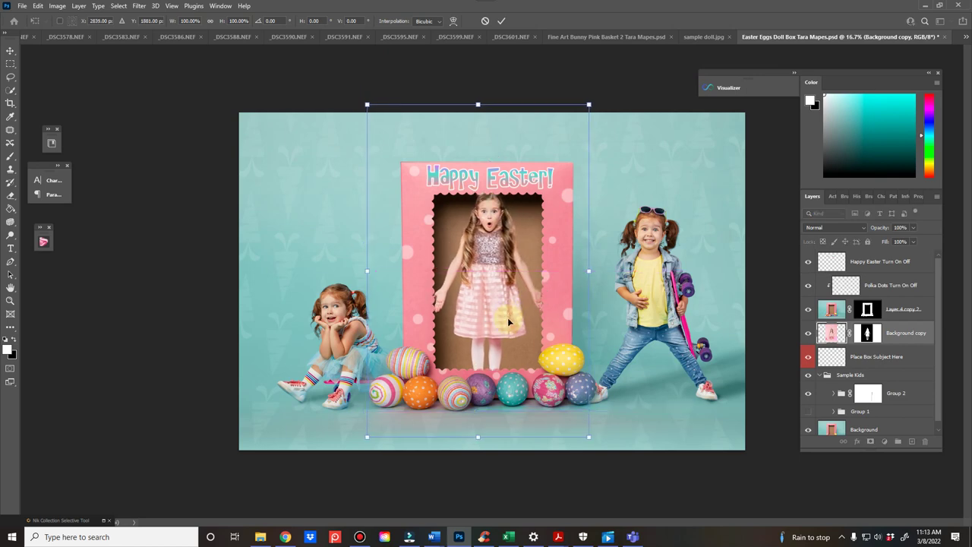
pyautogui.click(501, 21)
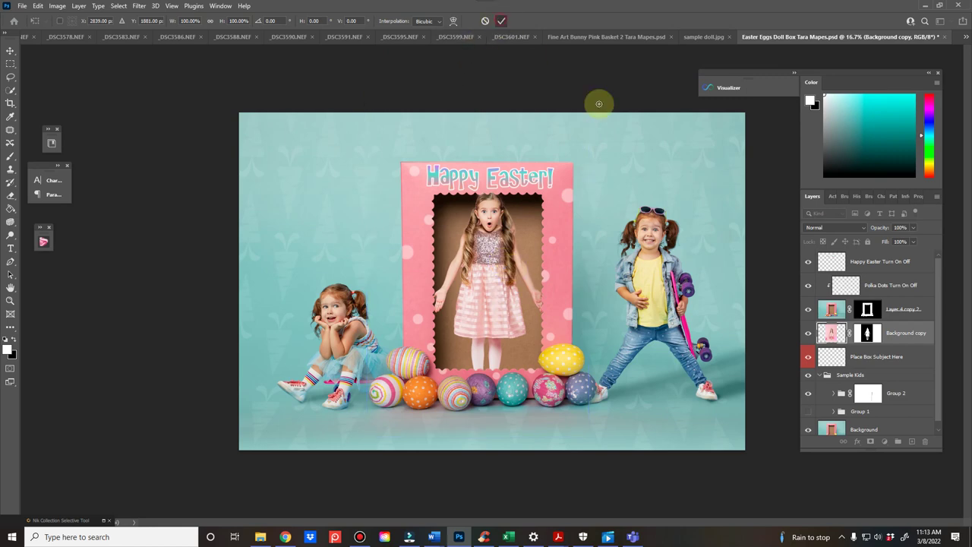
pyautogui.press('w')
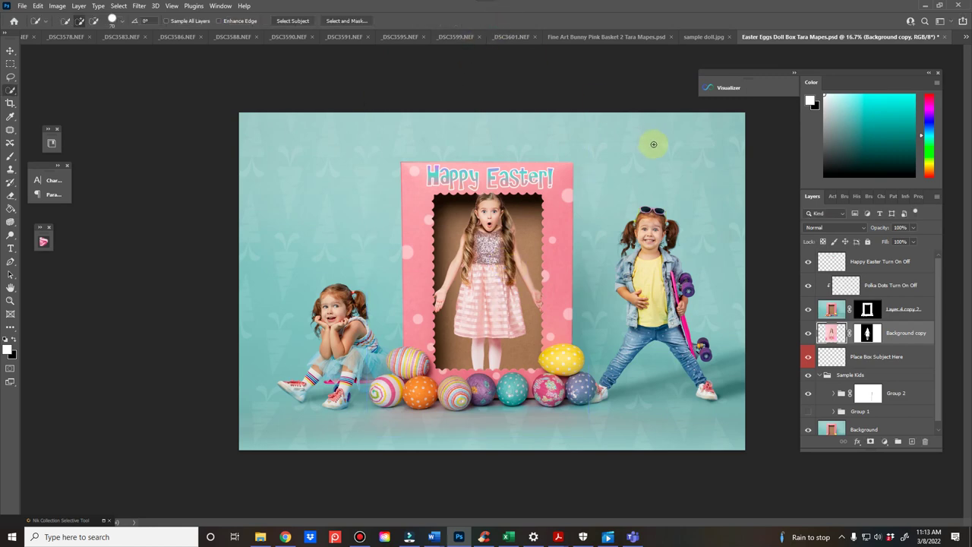
# - Add a new Multiply shadow layer (Layer 17) and set up a fully soft, dark brush
pyautogui.click(857, 356)
pyautogui.click(911, 442)
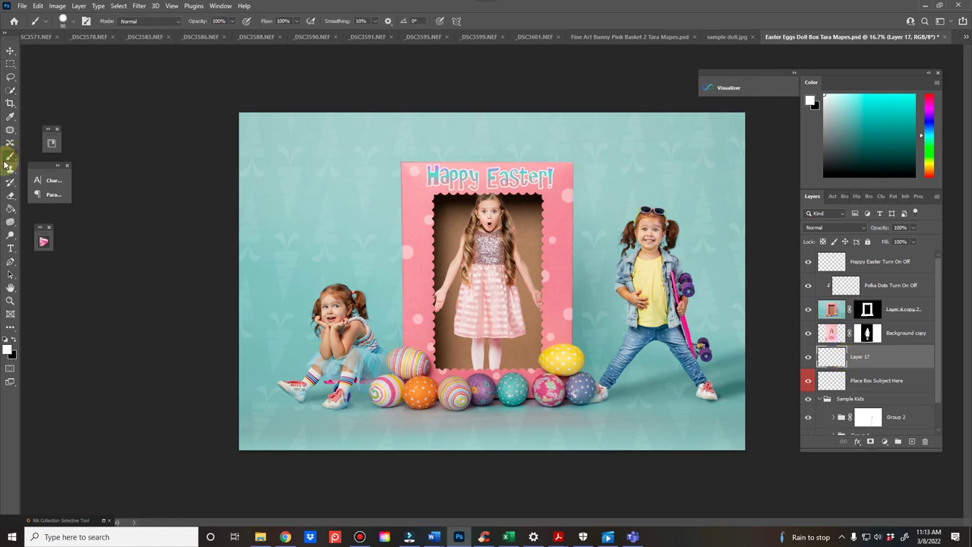
pyautogui.click(65, 21)
pyautogui.moveTo(72, 77); pyautogui.dragTo(57, 77)
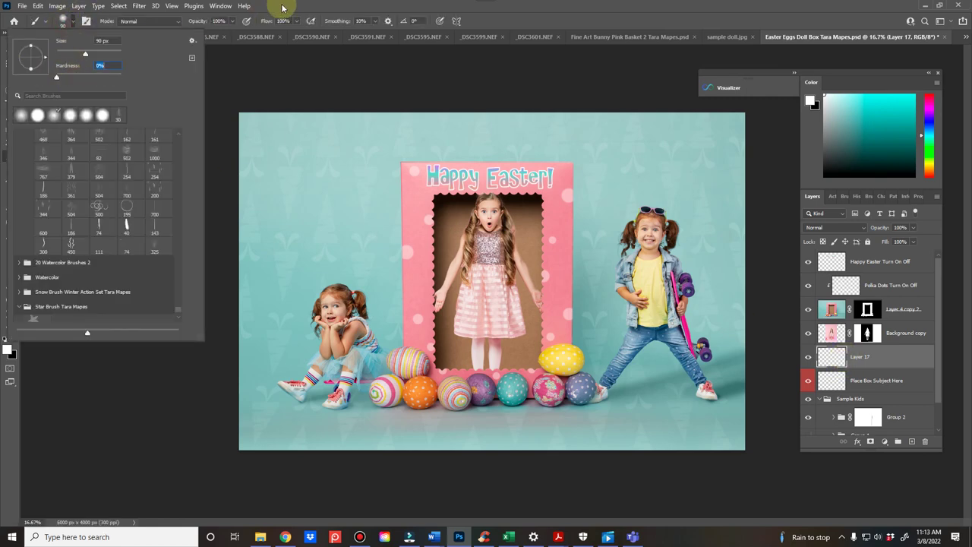
pyautogui.click(281, 7)
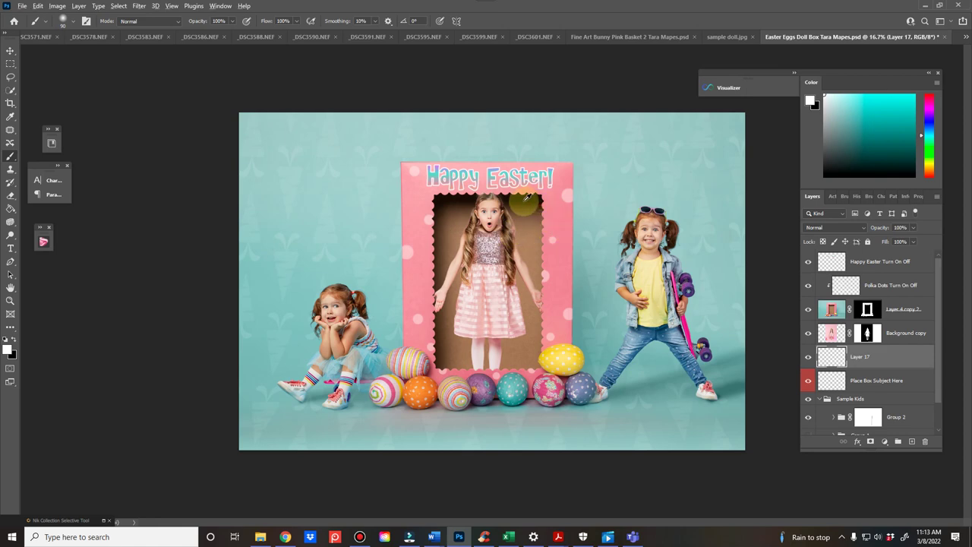
pyautogui.press('x')
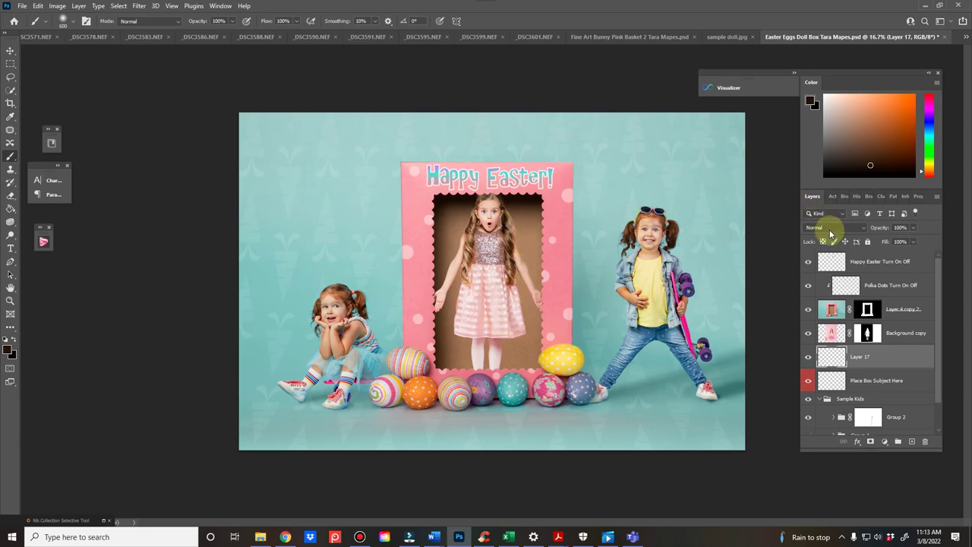
pyautogui.click(830, 231)
pyautogui.click(827, 271)
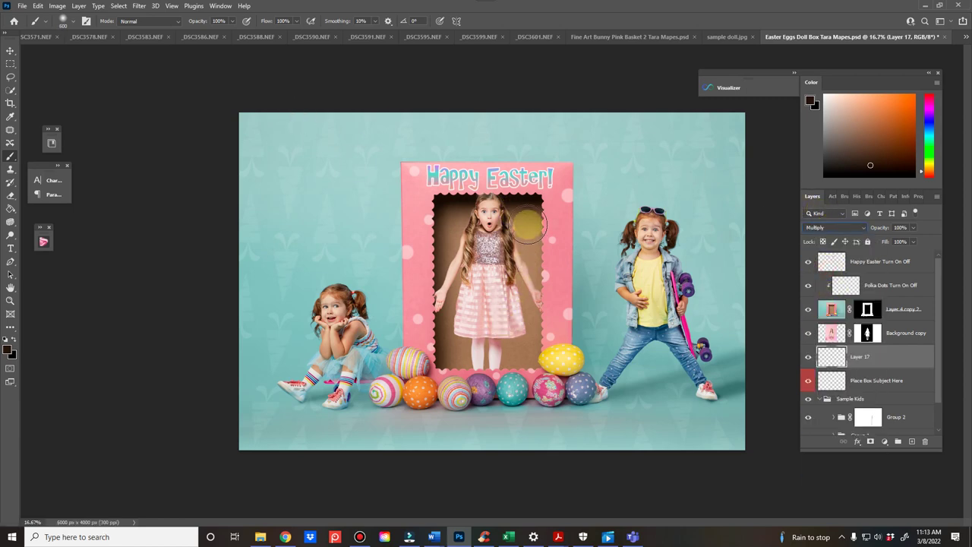
# - Paint soft shadows under the boxed girl, eggs and right girl's feet at 30%, then 20% opacity
pyautogui.moveTo(199, 20); pyautogui.dragTo(178, 37)
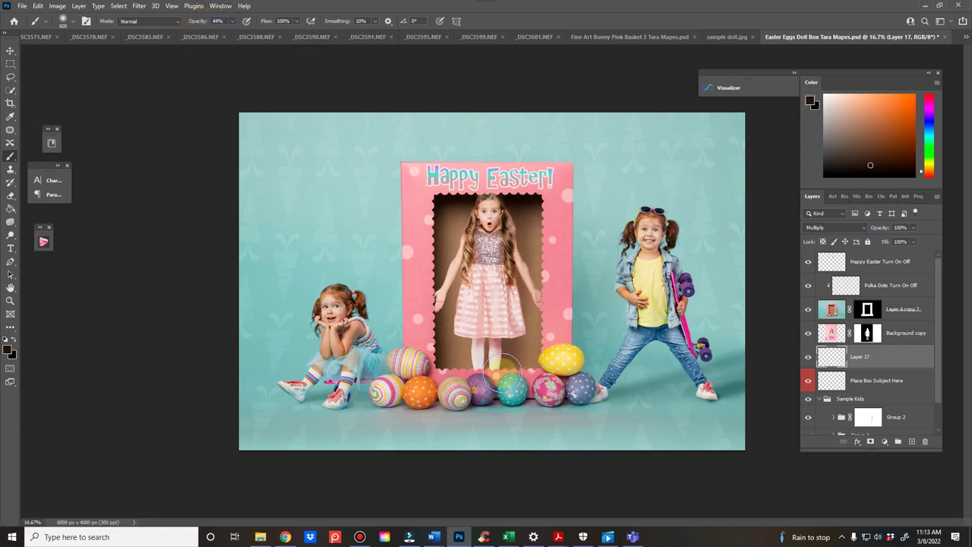
pyautogui.moveTo(218, 31); pyautogui.dragTo(195, 32)
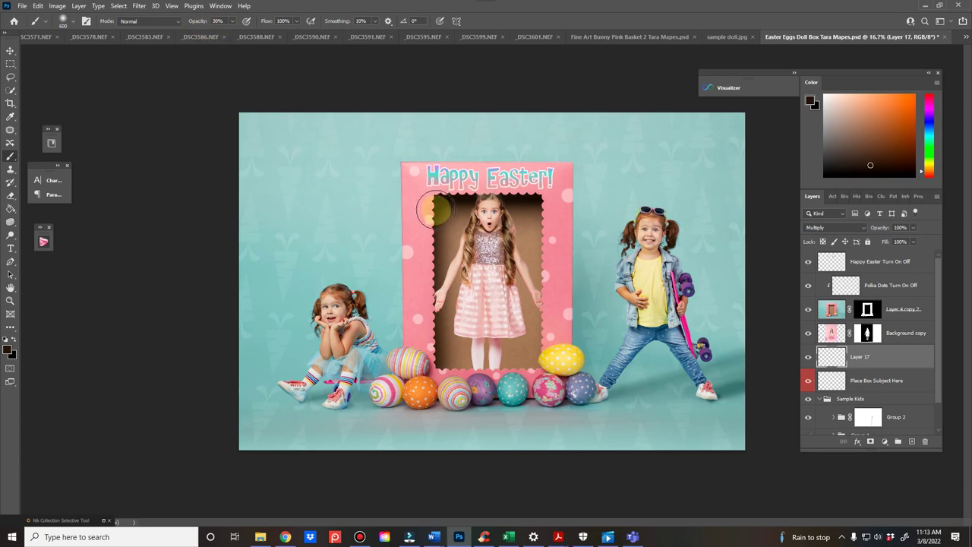
pyautogui.press('[')
pyautogui.press('[')
pyautogui.press('[')
pyautogui.press('[')
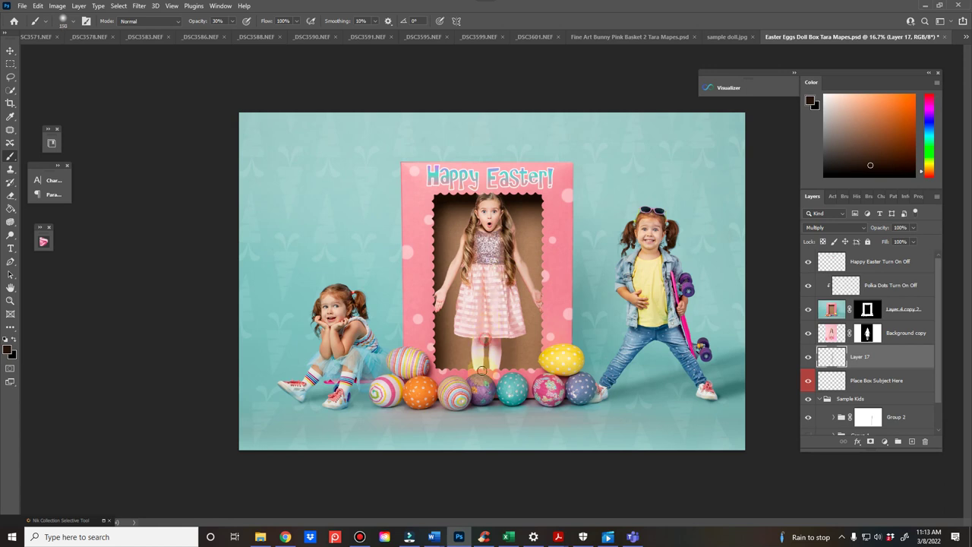
pyautogui.moveTo(202, 19); pyautogui.dragTo(196, 20)
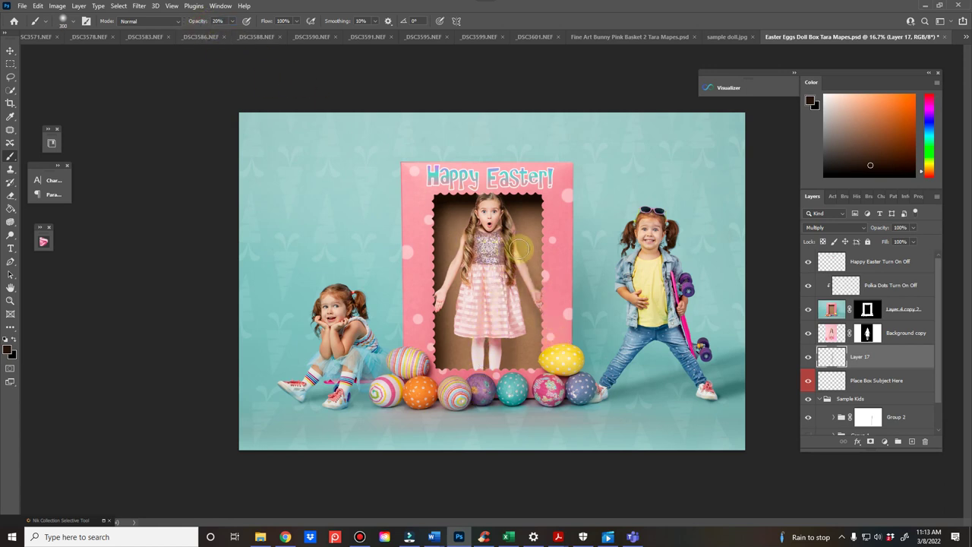
pyautogui.press(']')
pyautogui.press(']')
pyautogui.press(']')
pyautogui.press(']')
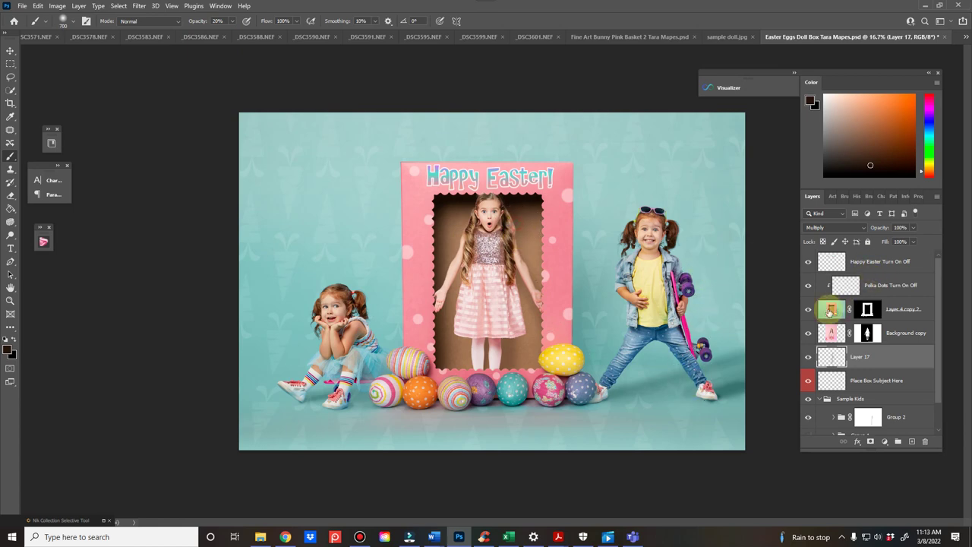
# - Toggle Layer 17 off and on to compare the shadows, leaving it visible
pyautogui.click(808, 356)
pyautogui.click(808, 357)
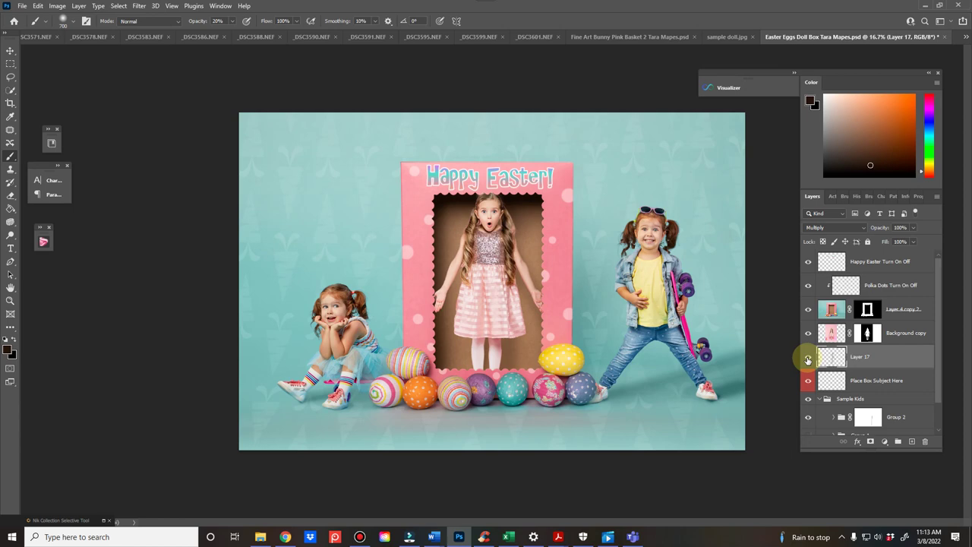
pyautogui.click(808, 357)
pyautogui.click(808, 357)
pyautogui.click(808, 357)
pyautogui.click(808, 356)
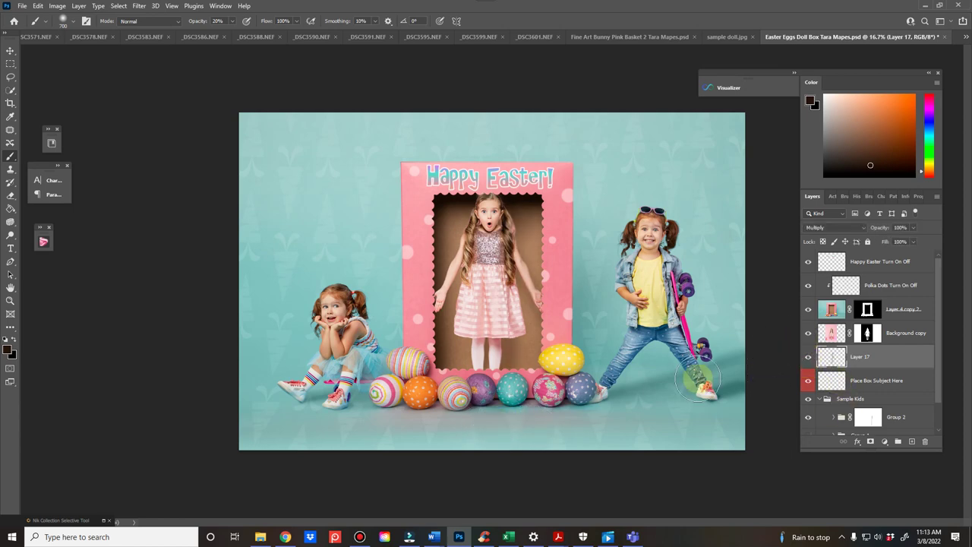
pyautogui.click(807, 356)
pyautogui.click(808, 357)
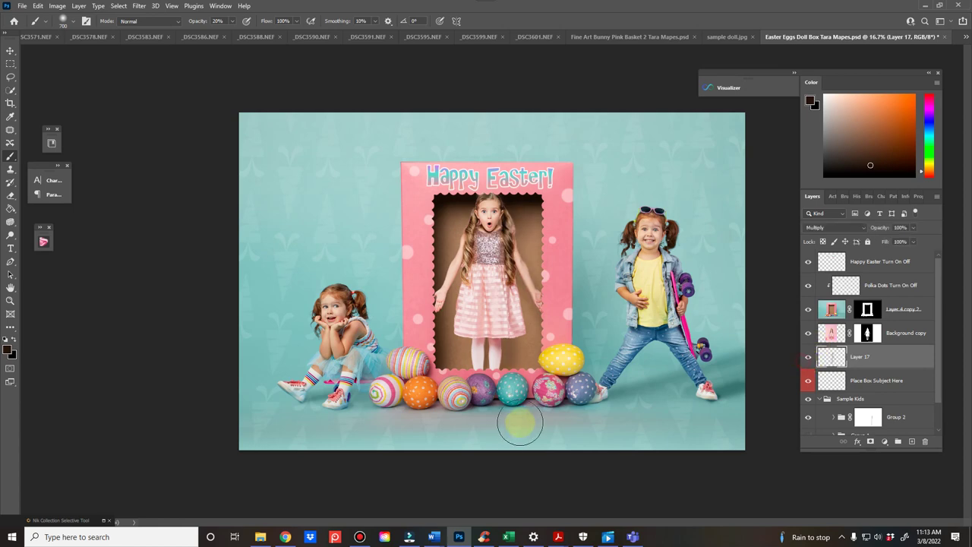
# - Create Layer 18 above Background copy, clip it to the girl, and start brushing on it
pyautogui.click(10, 195)
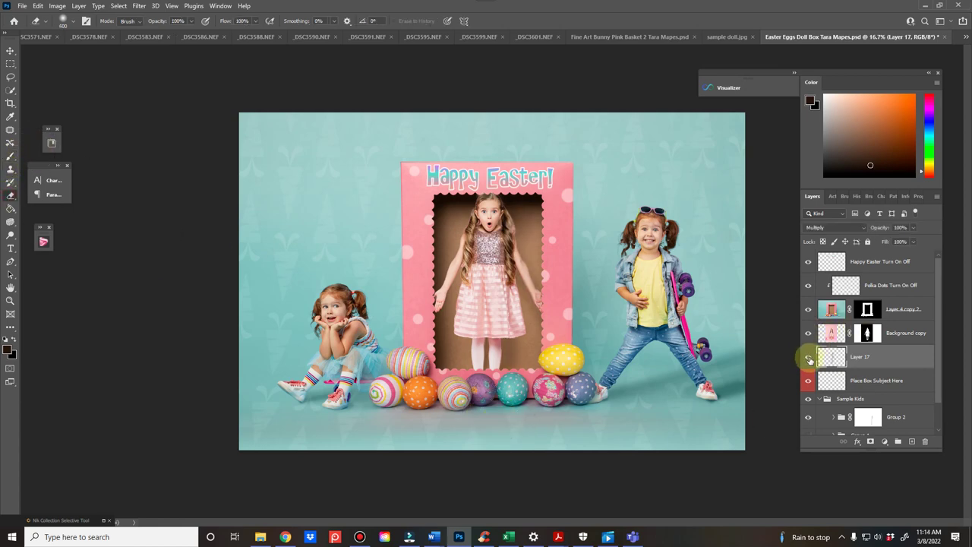
pyautogui.click(834, 332)
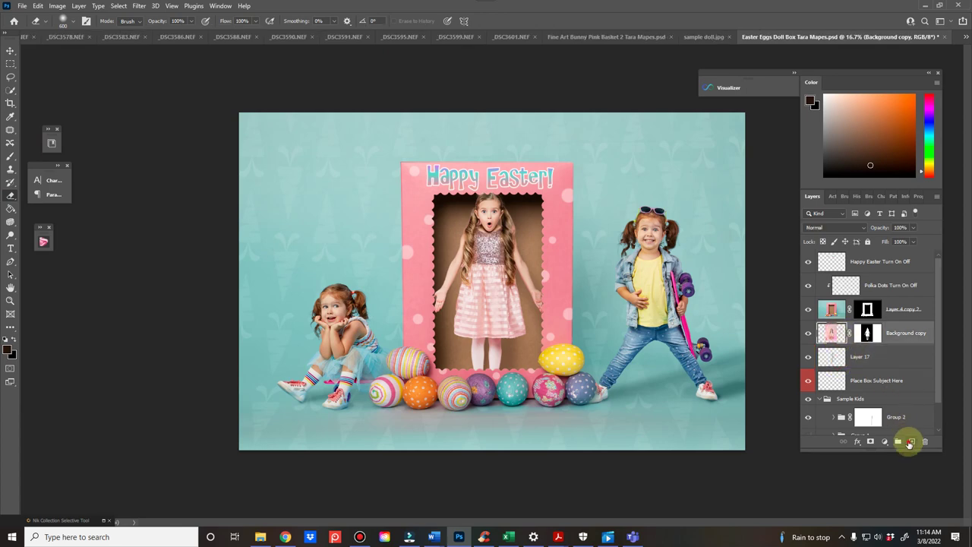
pyautogui.click(910, 441)
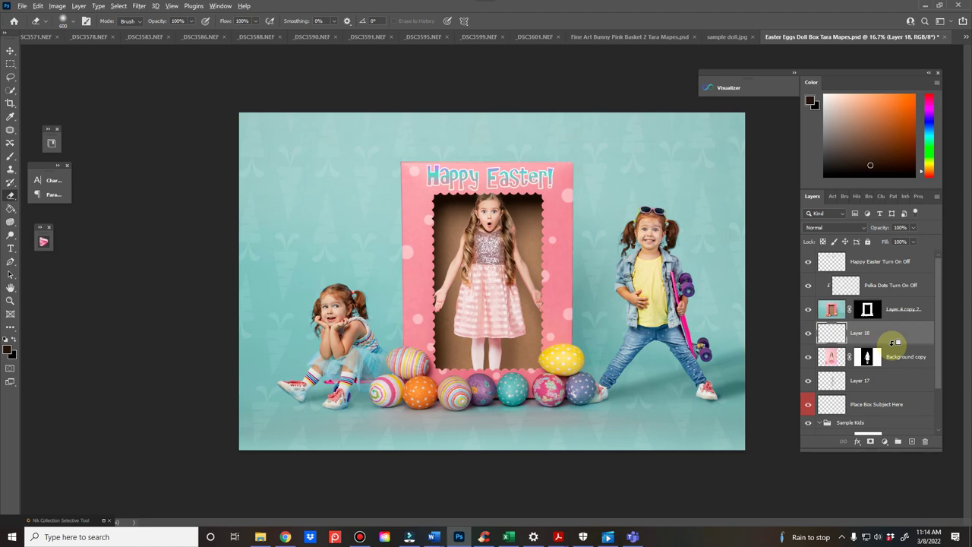
pyautogui.moveTo(893, 342)
pyautogui.mouseDown()
pyautogui.moveTo(842, 343)
pyautogui.moveTo(885, 344)
pyautogui.mouseUp()
pyautogui.keyDown('alt'); pyautogui.click(893, 342); pyautogui.keyUp('alt')
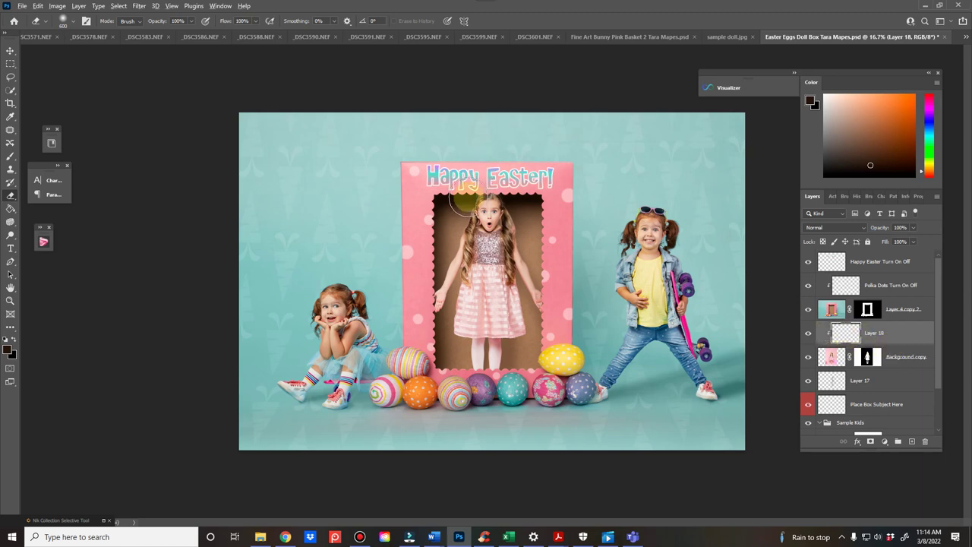
pyautogui.click(10, 156)
pyautogui.moveTo(471, 190); pyautogui.dragTo(499, 180)
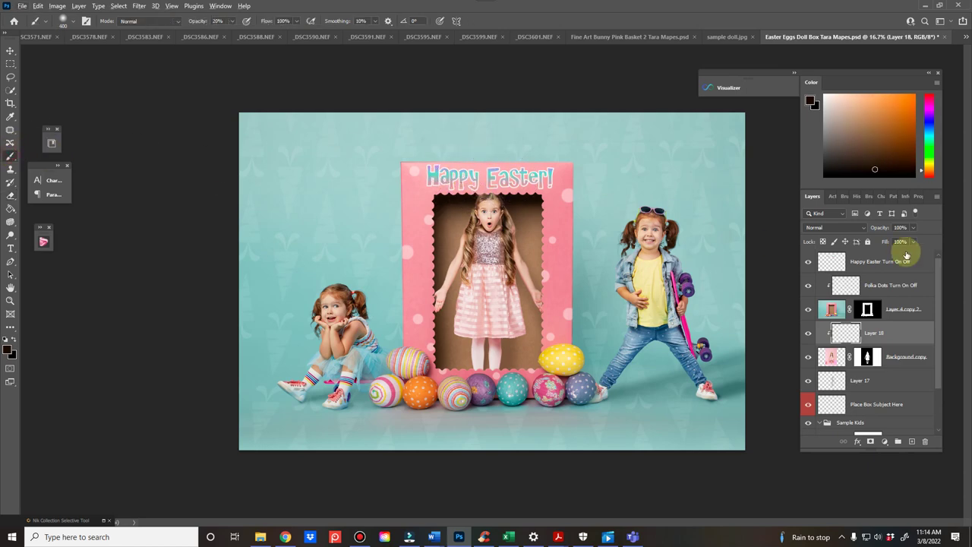
# - Set Layer 18 to Multiply, paint shading with a 175 px soft brush, then erase it off her face
pyautogui.click(835, 227)
pyautogui.click(814, 267)
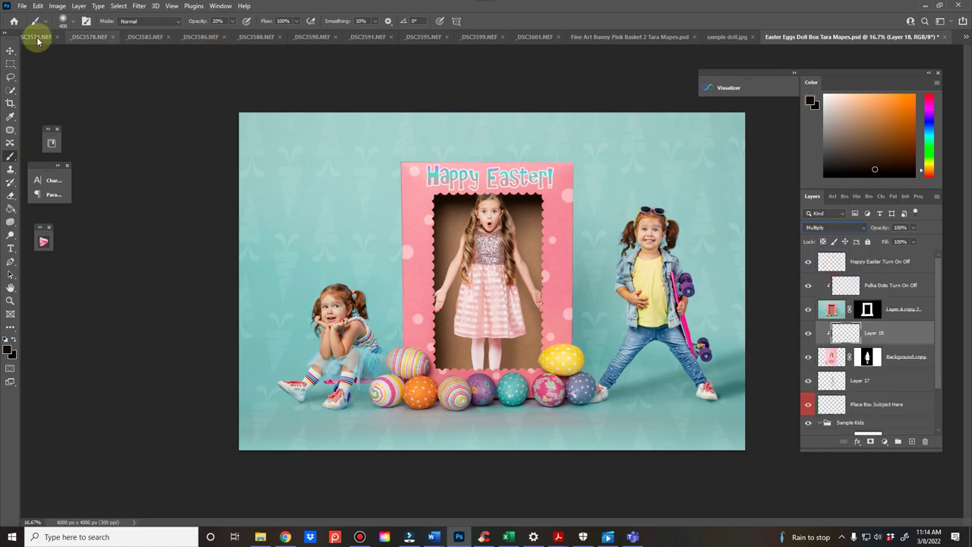
pyautogui.click(62, 21)
pyautogui.click(414, 137)
pyautogui.press('[')
pyautogui.press('[')
pyautogui.press('[')
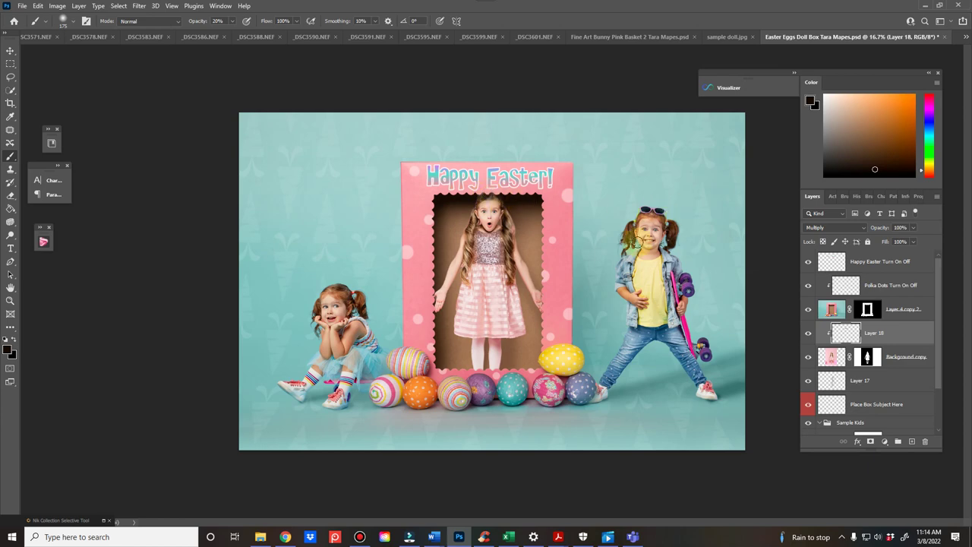
pyautogui.click(849, 334)
pyautogui.press('e')
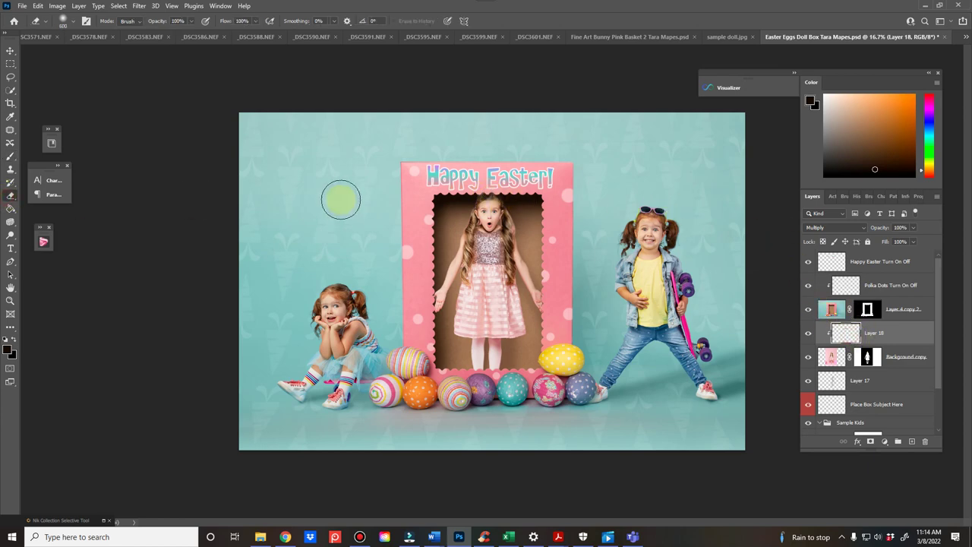
pyautogui.press('[')
pyautogui.press('[')
pyautogui.press('[')
pyautogui.press('[')
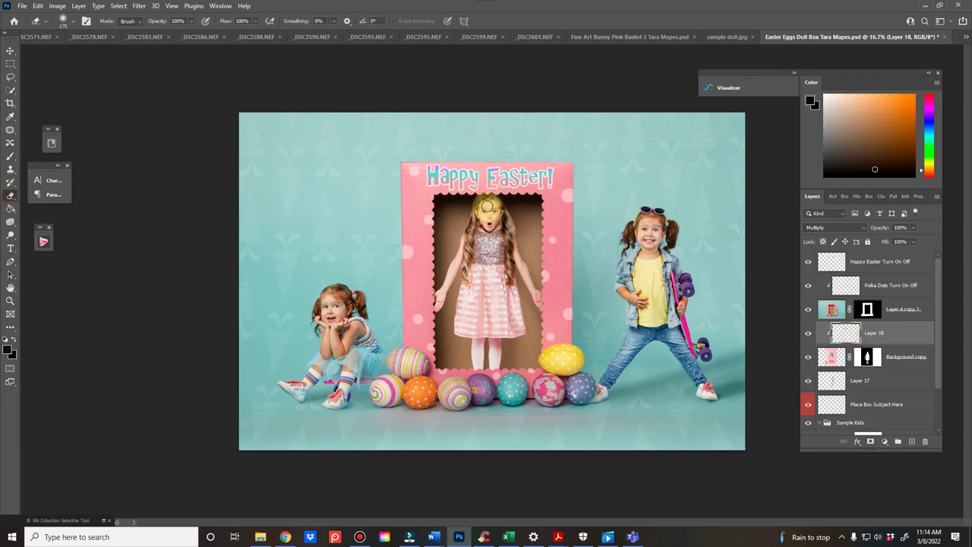
# - Add a Hue/Saturation adjustment above the girl's Background copy with Saturation raised to +17
pyautogui.click(894, 354)
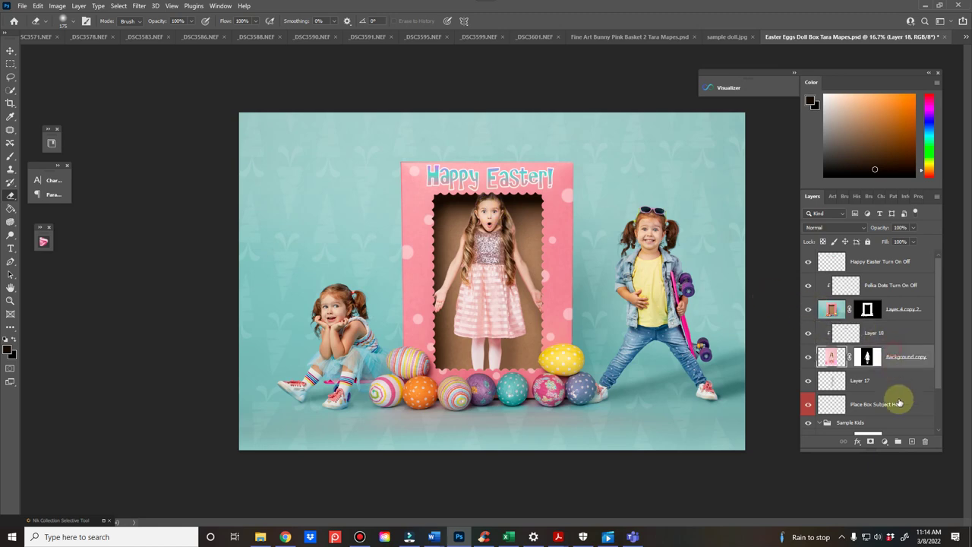
pyautogui.click(887, 441)
pyautogui.click(879, 332)
pyautogui.moveTo(866, 287); pyautogui.dragTo(874, 293)
pyautogui.click(809, 195)
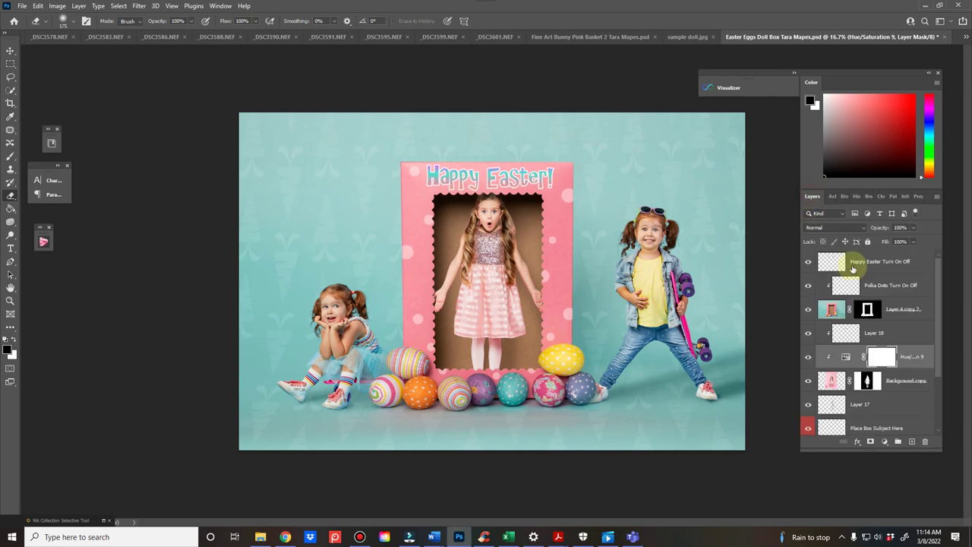
# - Add a Curves adjustment above the girl, pulling the midpoint down to 143/125 to darken midtones
pyautogui.click(893, 380)
pyautogui.click(881, 441)
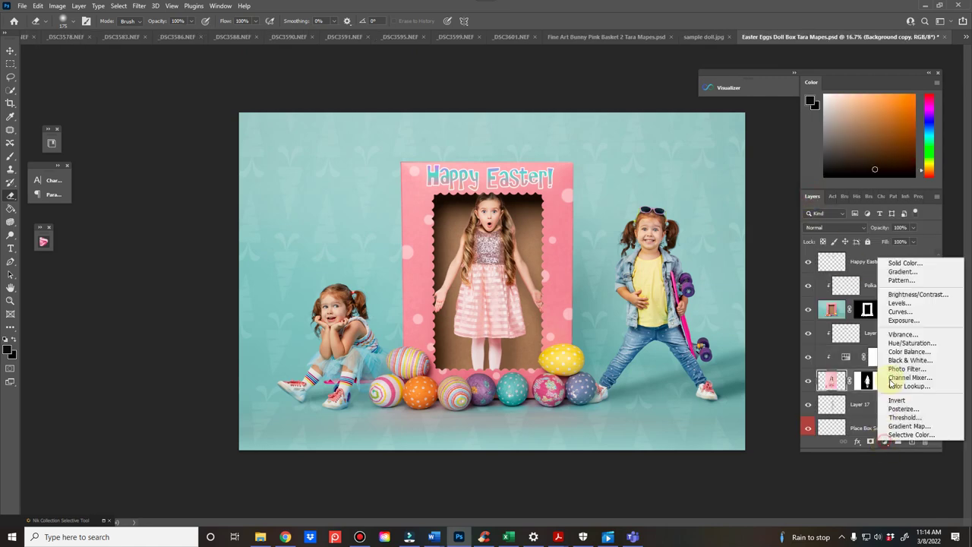
pyautogui.click(896, 312)
pyautogui.moveTo(881, 301); pyautogui.dragTo(882, 303)
pyautogui.click(808, 196)
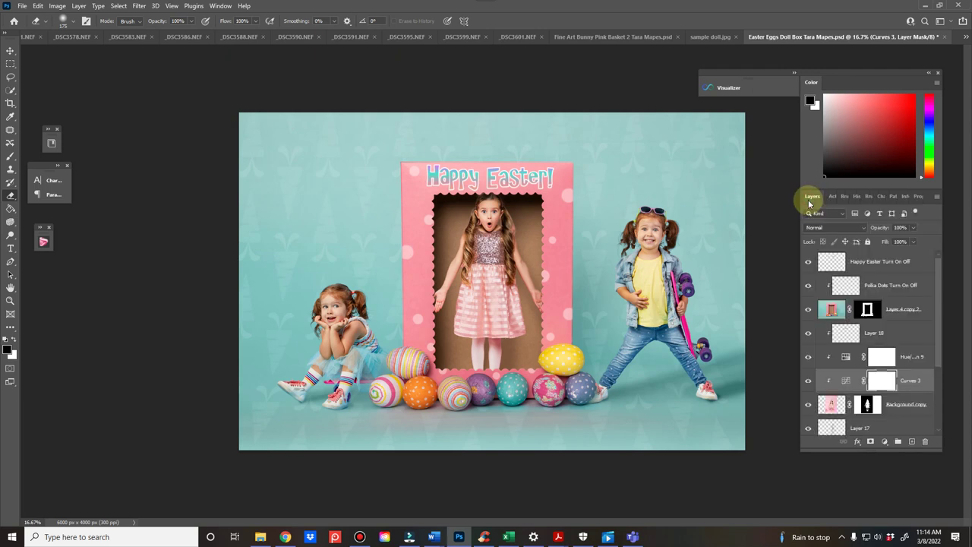